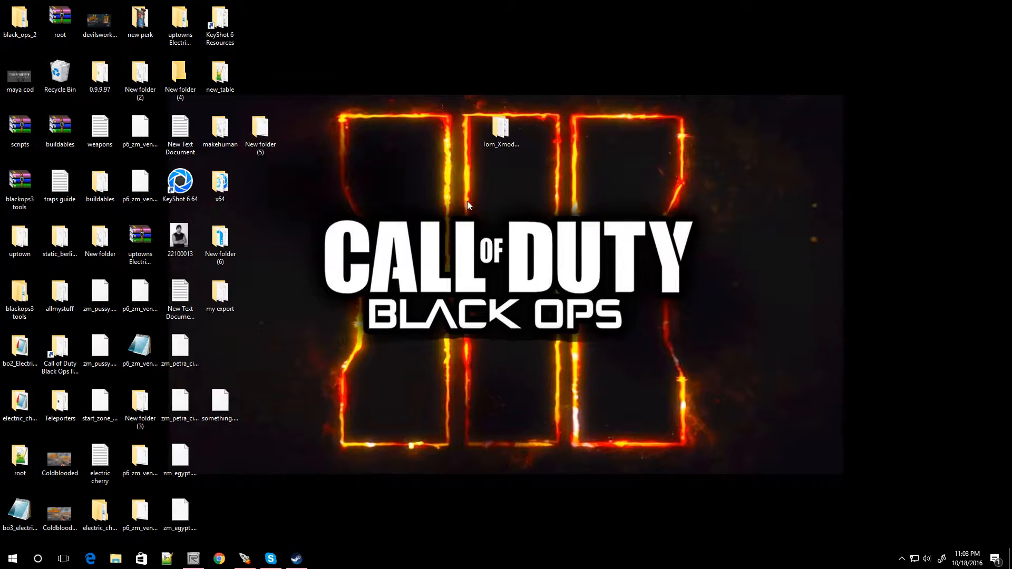
Switch to the Radiant map editor and examine the small textured room in the top and camera views
click(193, 558)
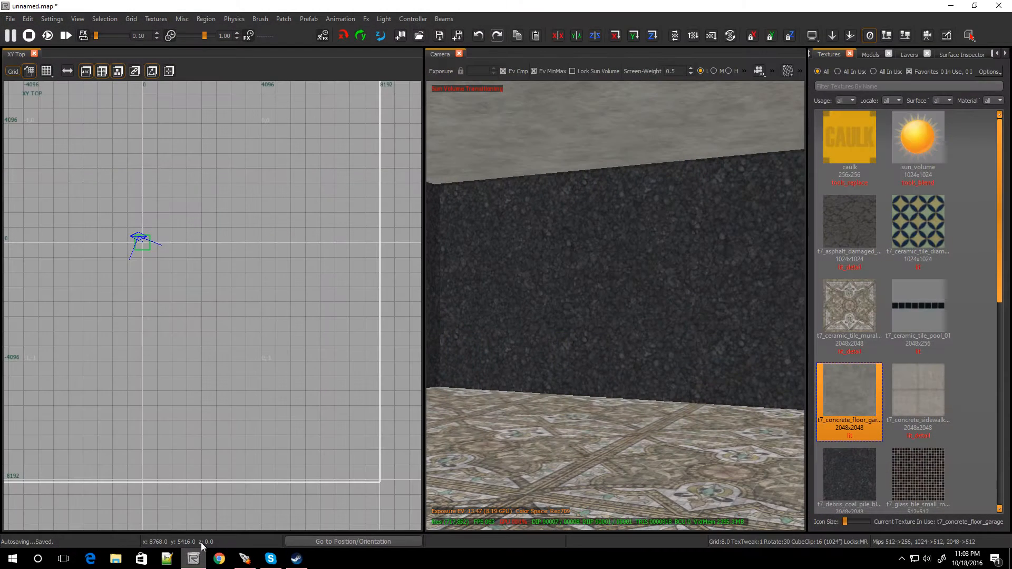
scroll(139, 258, down, 2)
scroll(138, 257, up, 2)
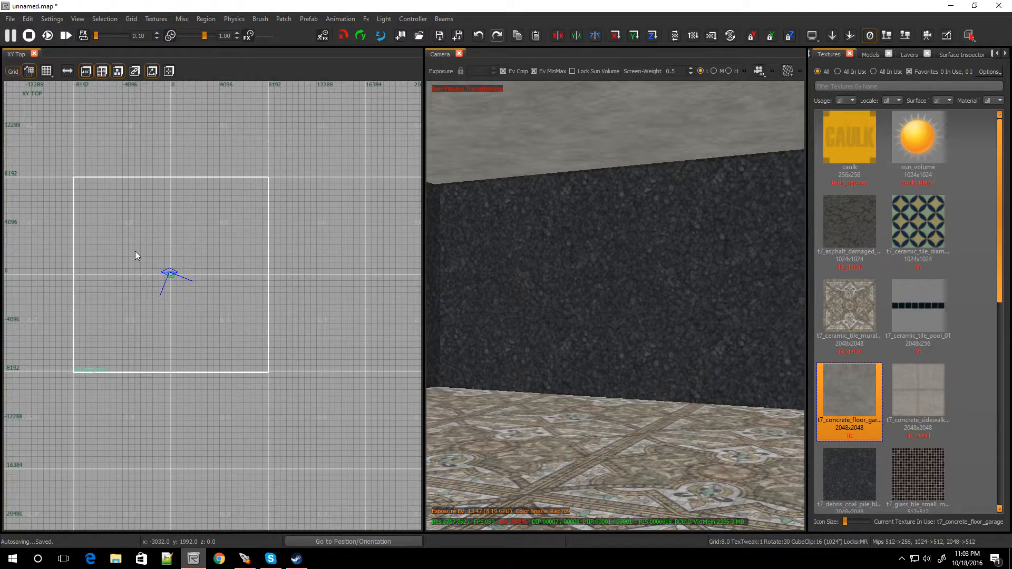
right_drag(593, 347, 733, 337)
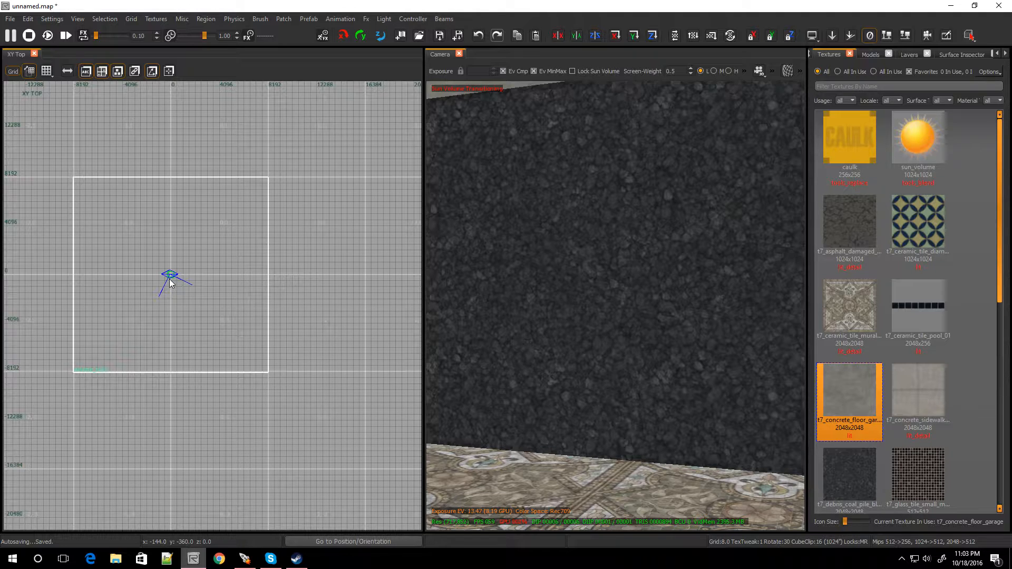
scroll(169, 282, up, 3)
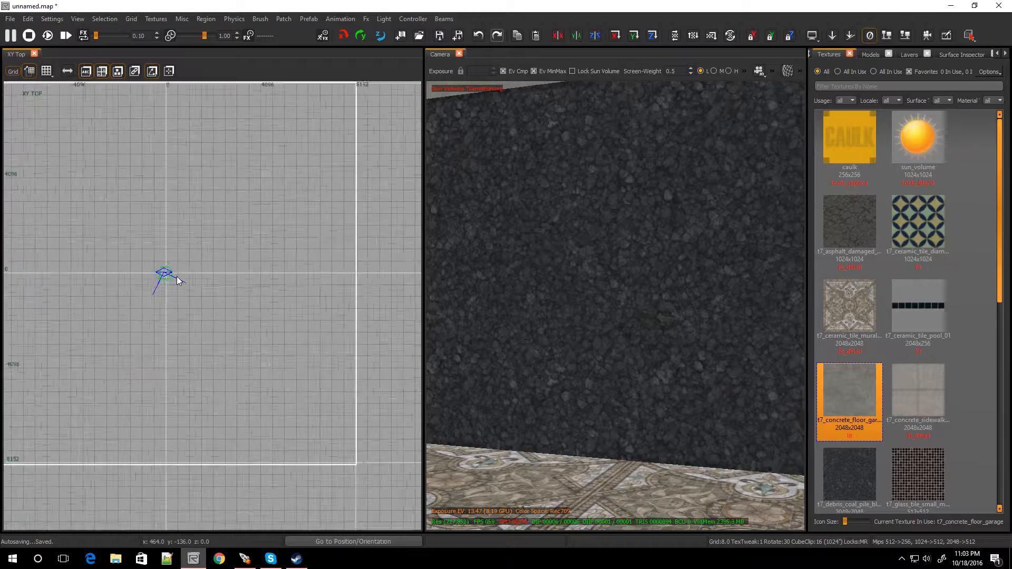
scroll(174, 276, down, 1)
scroll(156, 277, up, 11)
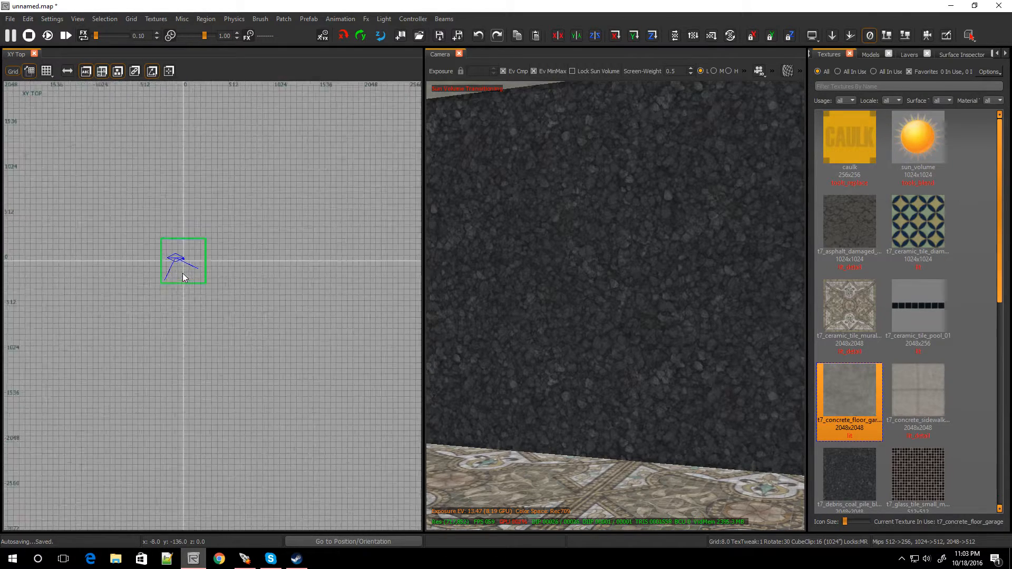
Select the sun volume surrounding the room and examine its full extent in the top view
click(182, 273)
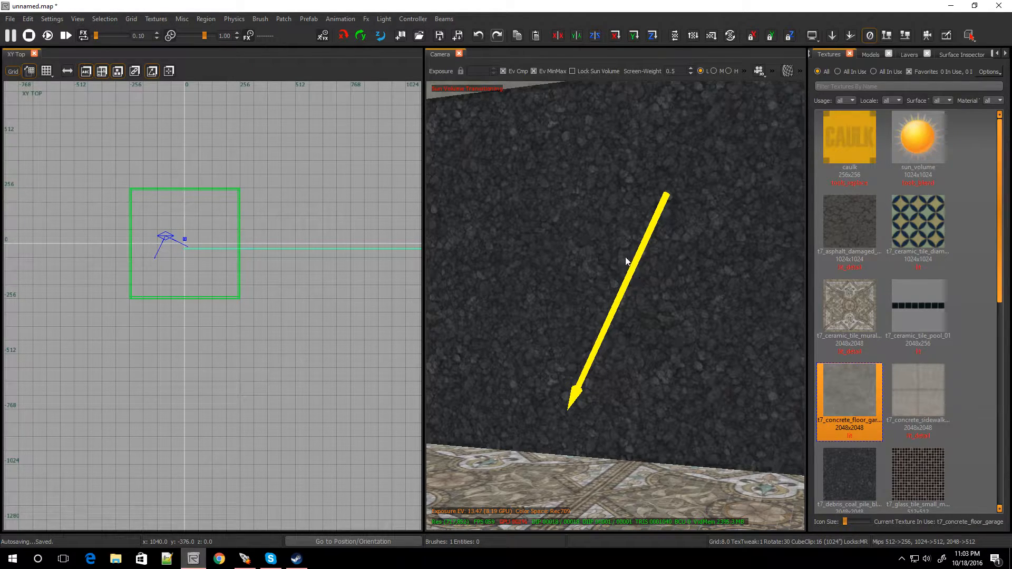
scroll(251, 277, down, 4)
scroll(251, 273, down, 5)
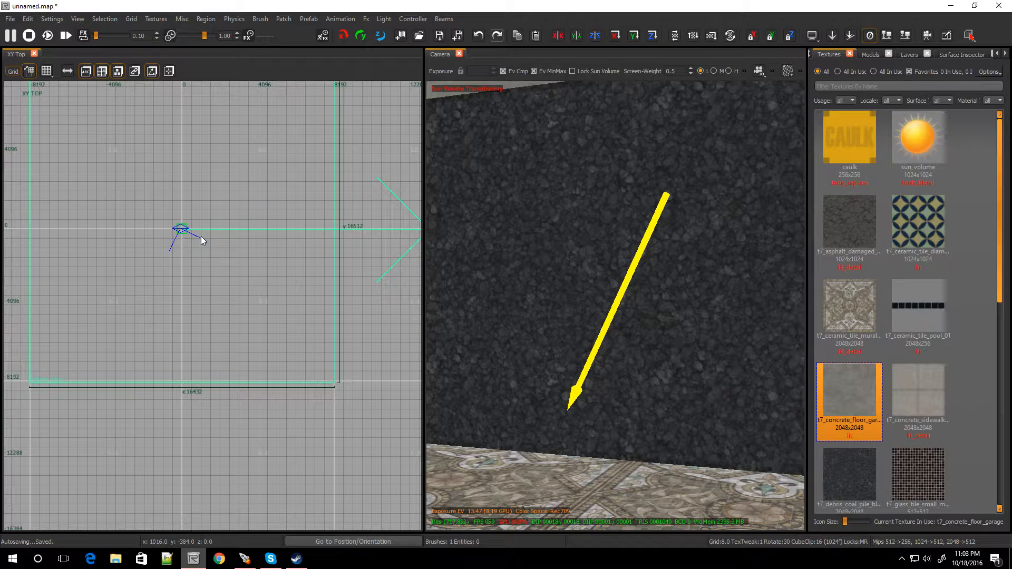
scroll(201, 236, down, 5)
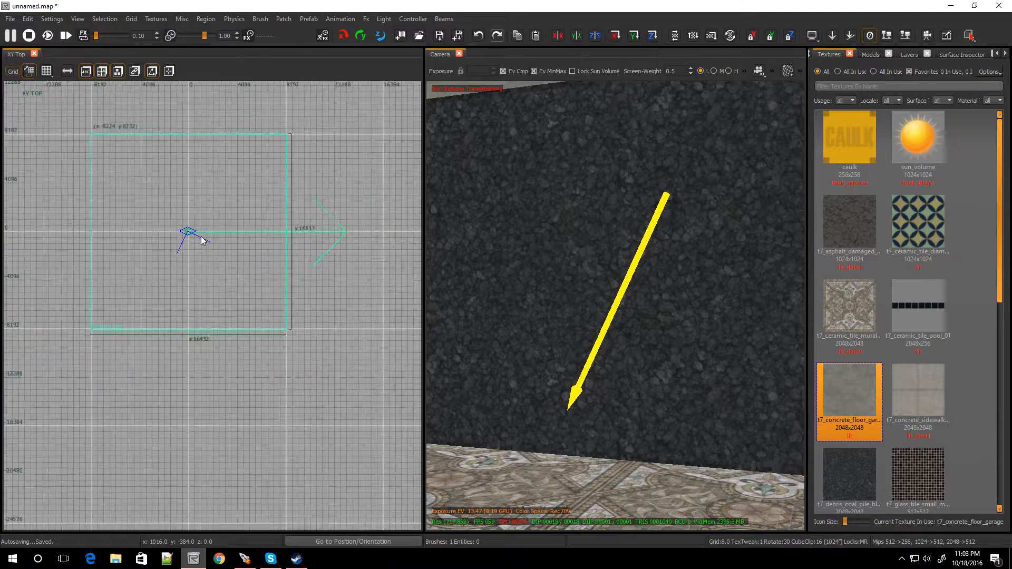
scroll(191, 224, up, 4)
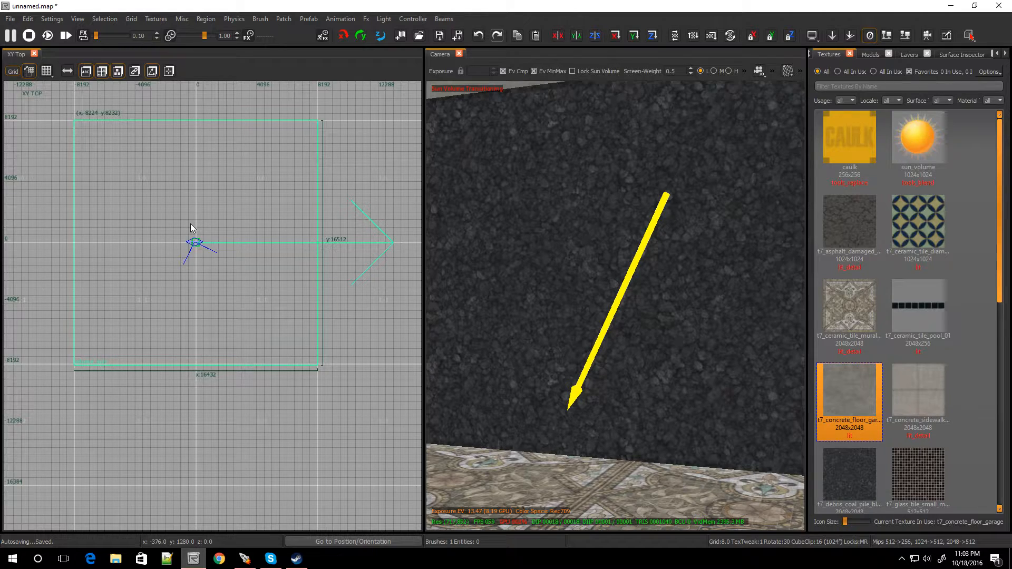
scroll(199, 240, up, 4)
scroll(198, 247, down, 3)
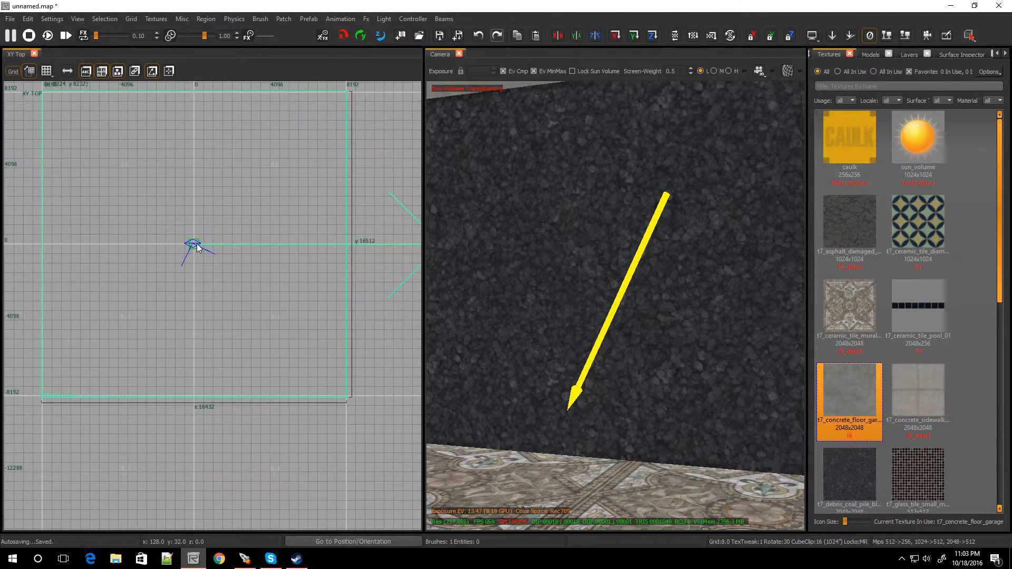
scroll(191, 232, down, 2)
scroll(176, 211, up, 2)
scroll(176, 214, down, 2)
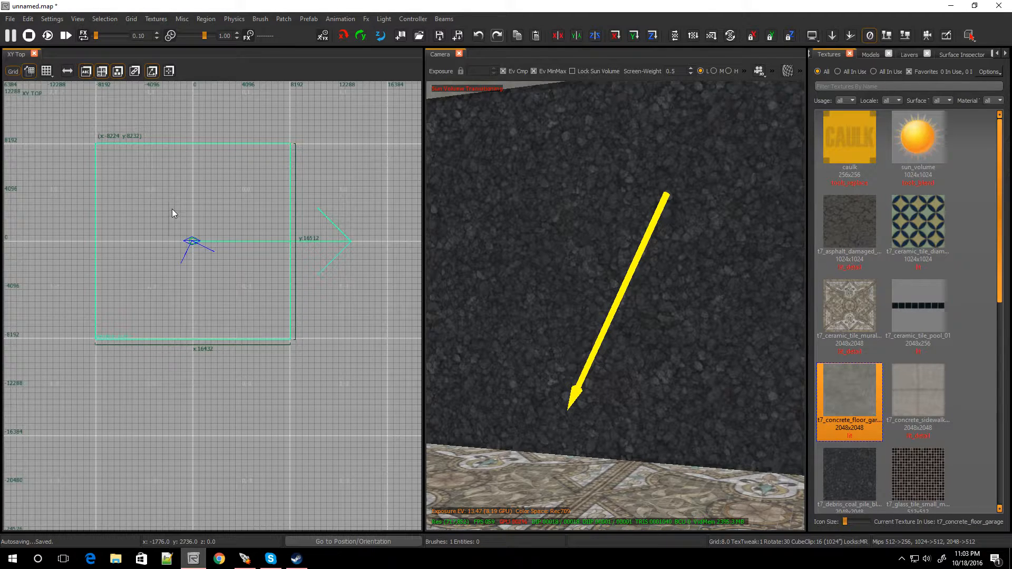
Show the map's layers in a widened side panel and clear the sun volume selection
key(l)
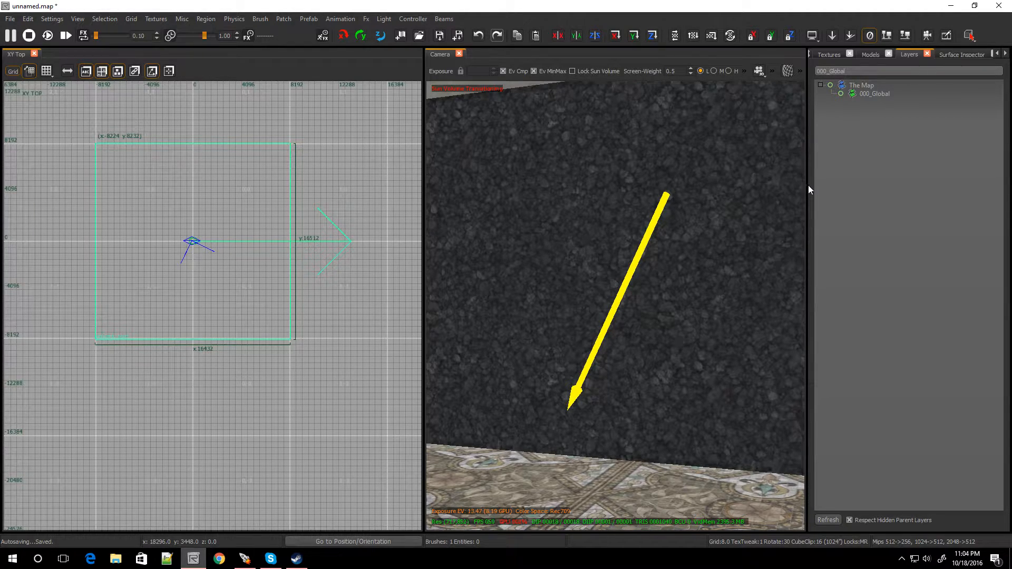
drag(807, 185, 587, 196)
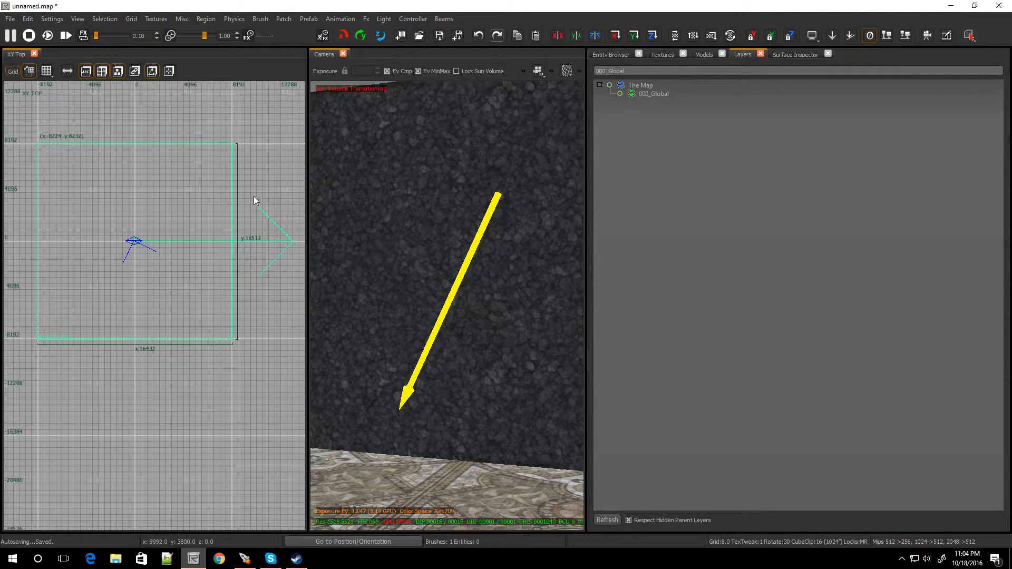
key(Escape)
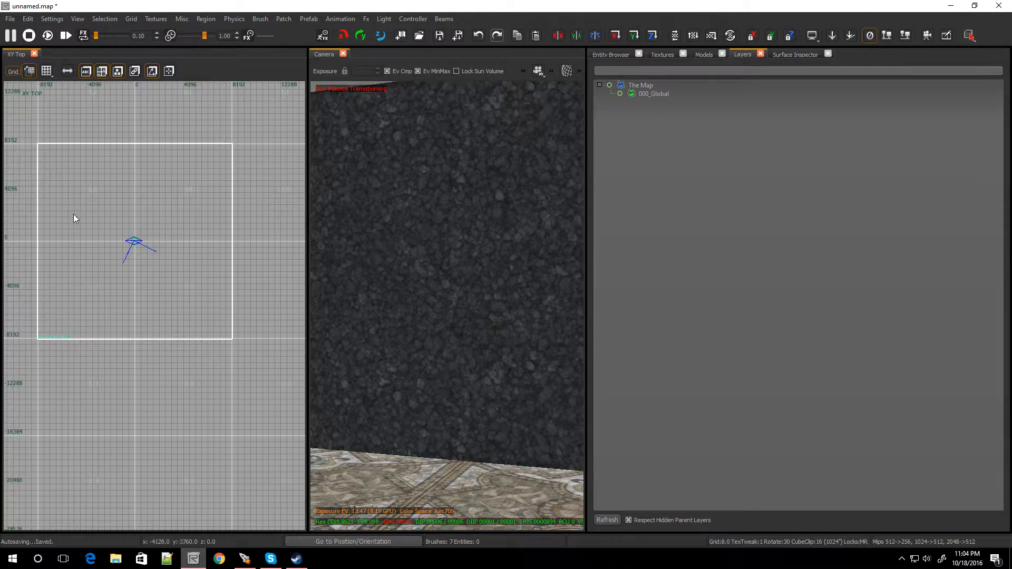
Toggle the visibility of the whole The Map layer off and back on several times
click(620, 85)
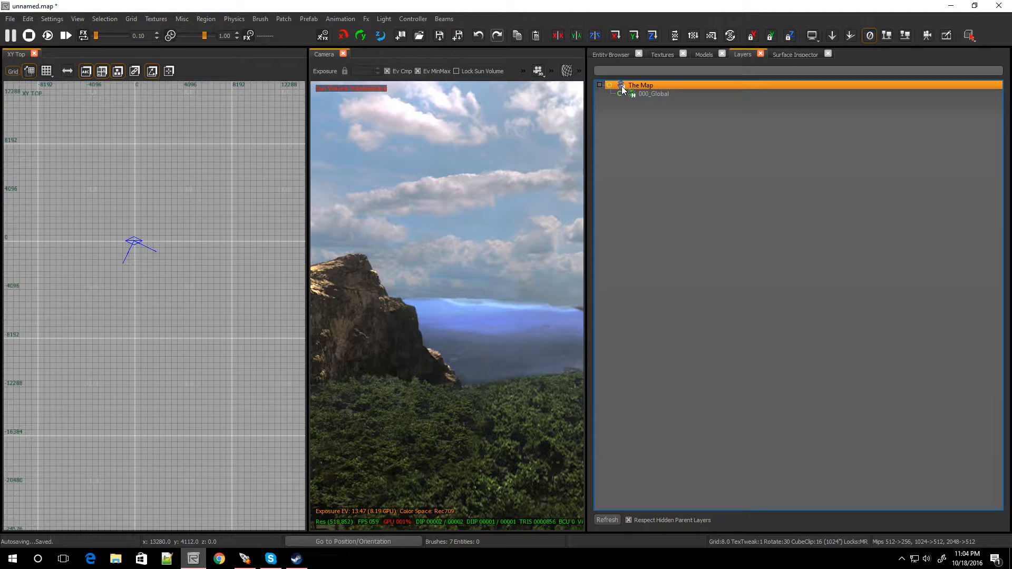
click(622, 86)
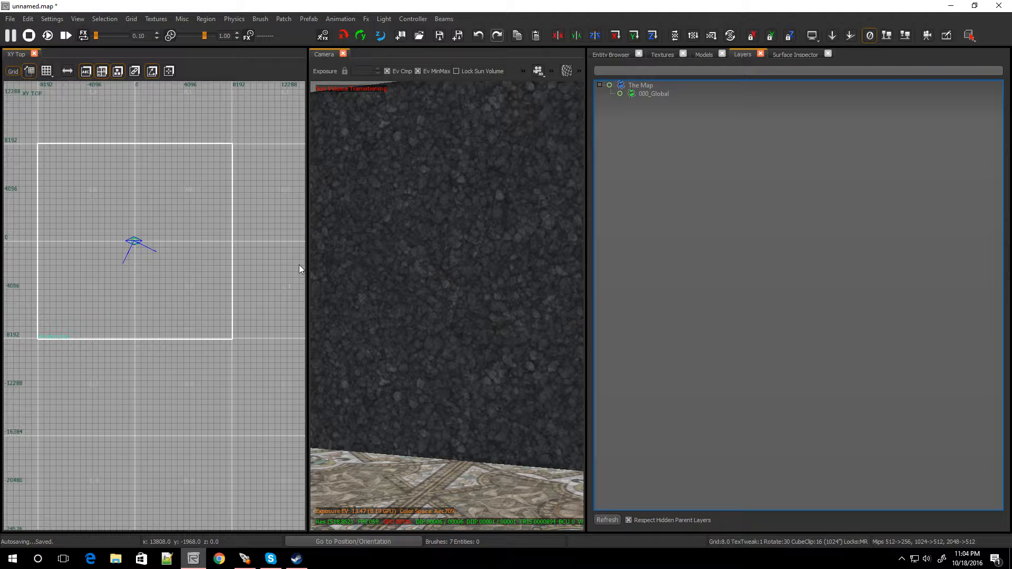
click(621, 85)
click(619, 86)
click(621, 86)
click(621, 86)
click(620, 86)
click(620, 86)
click(621, 86)
click(620, 86)
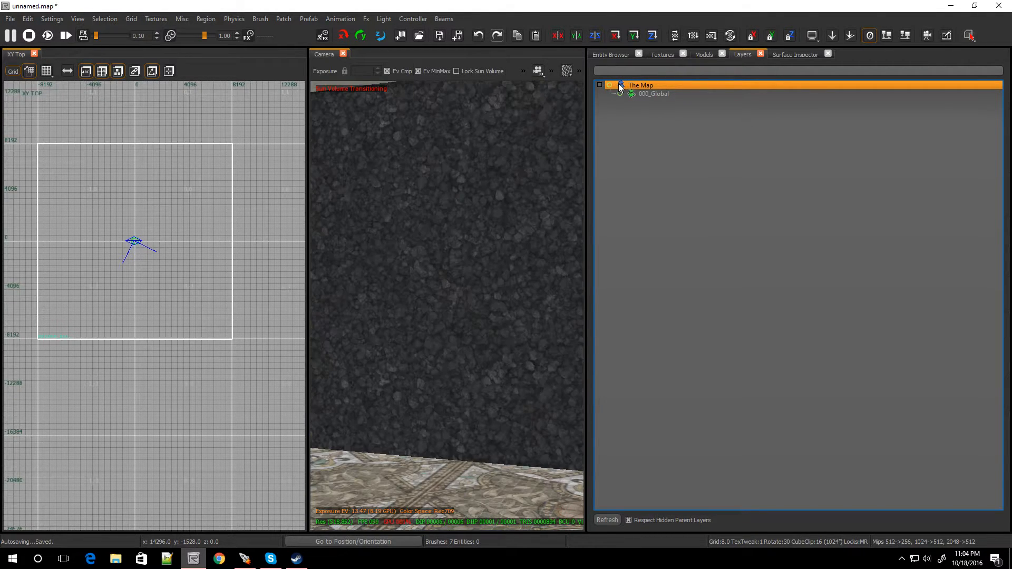
Create a new layer named "sun volume" under The Map
right_click(641, 83)
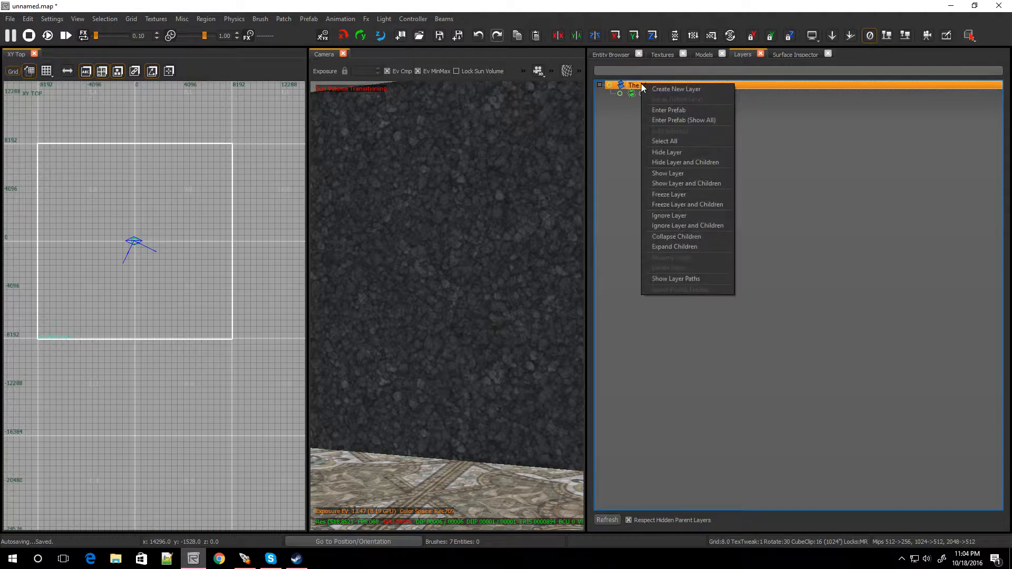
click(680, 88)
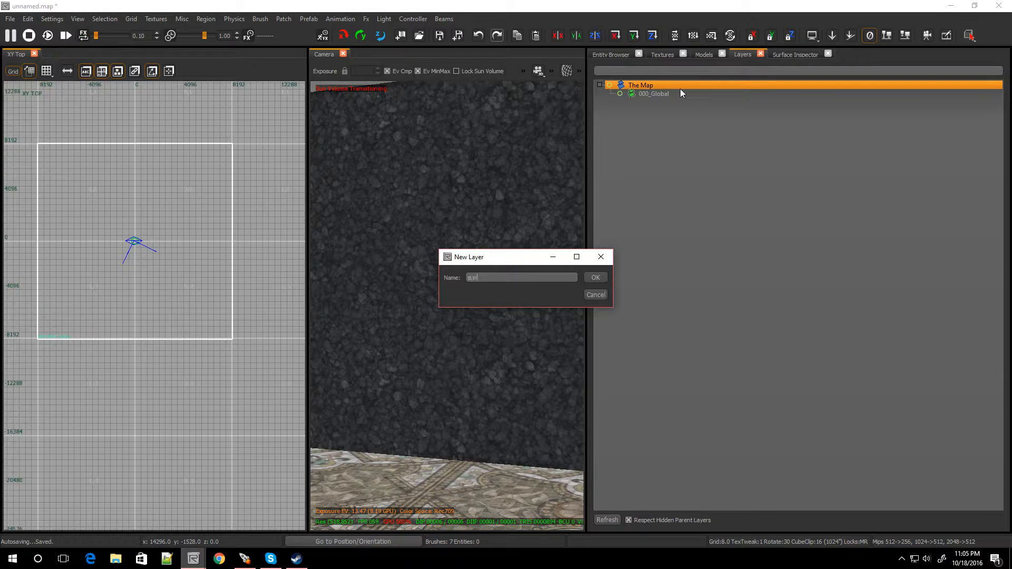
text(ume)
key(Return)
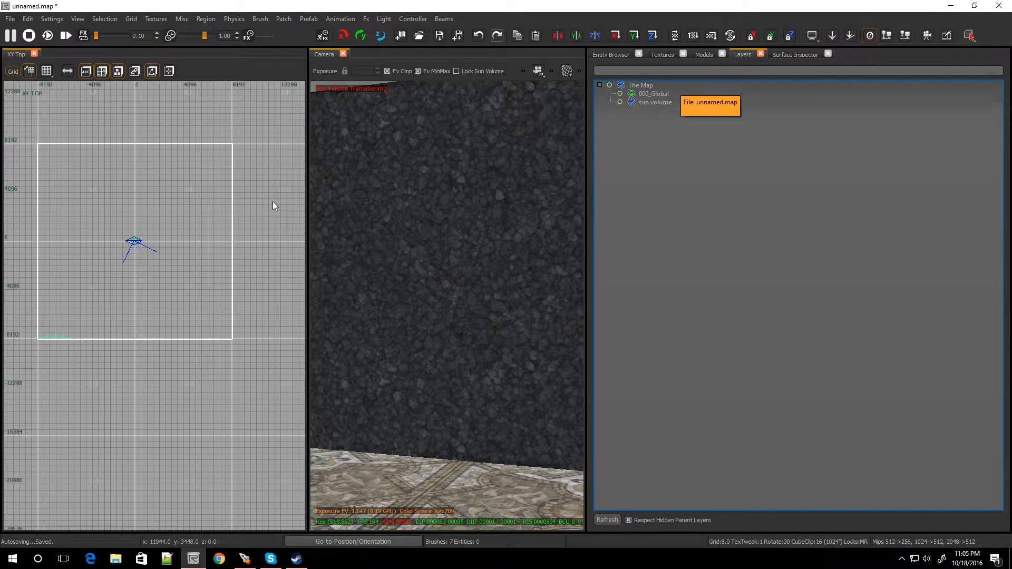
Add the sun volume object to the sun volume layer and clear the selection
shift+click(210, 216)
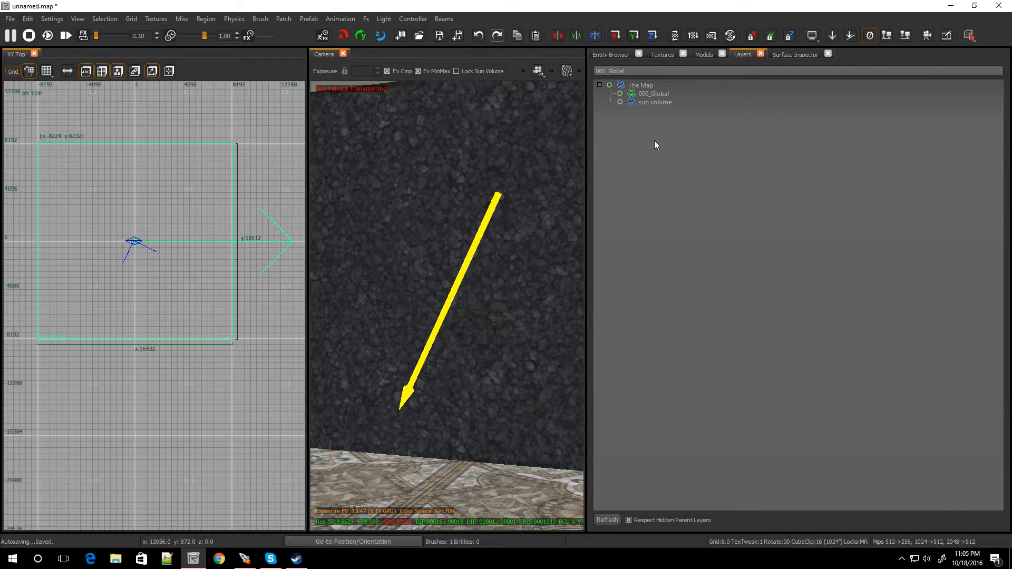
right_click(651, 101)
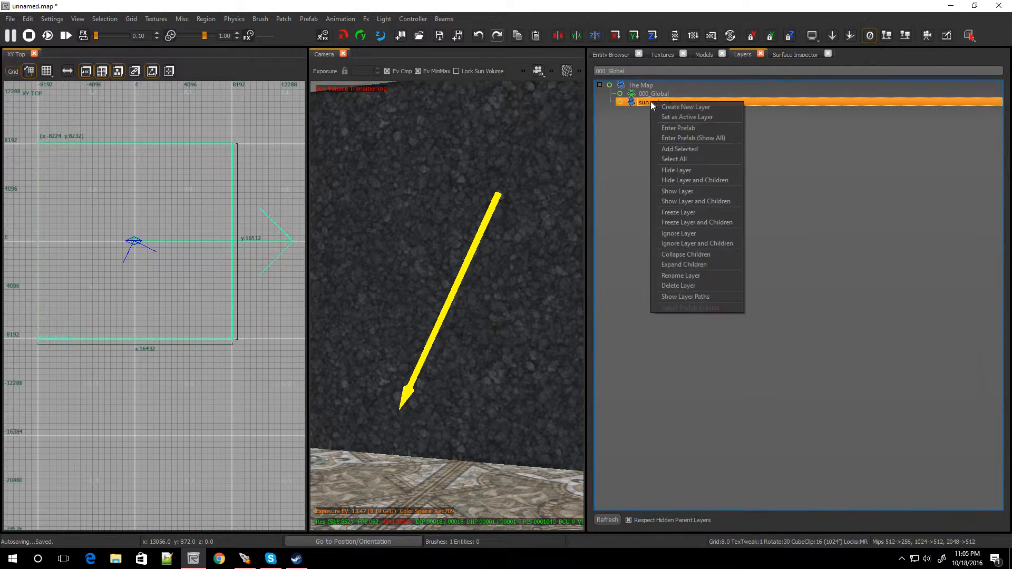
click(677, 150)
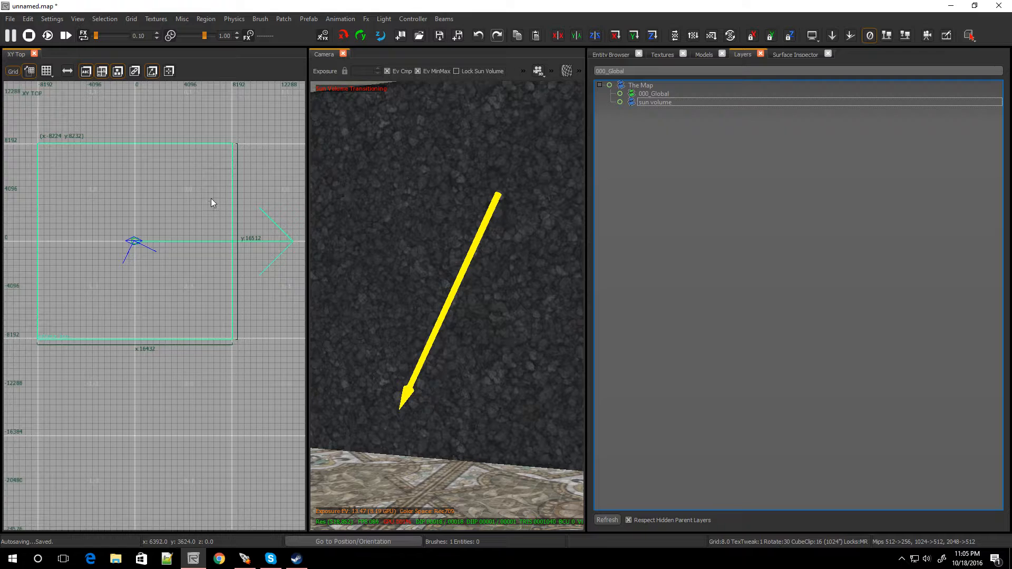
key(Escape)
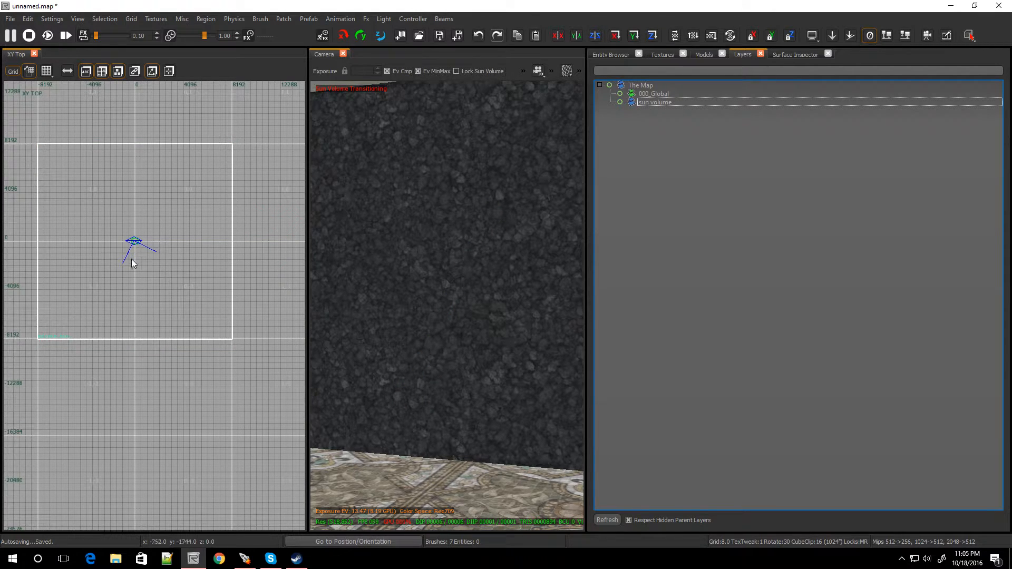
Hide the sun volume layer and test selecting inside the small room in the top view
click(632, 103)
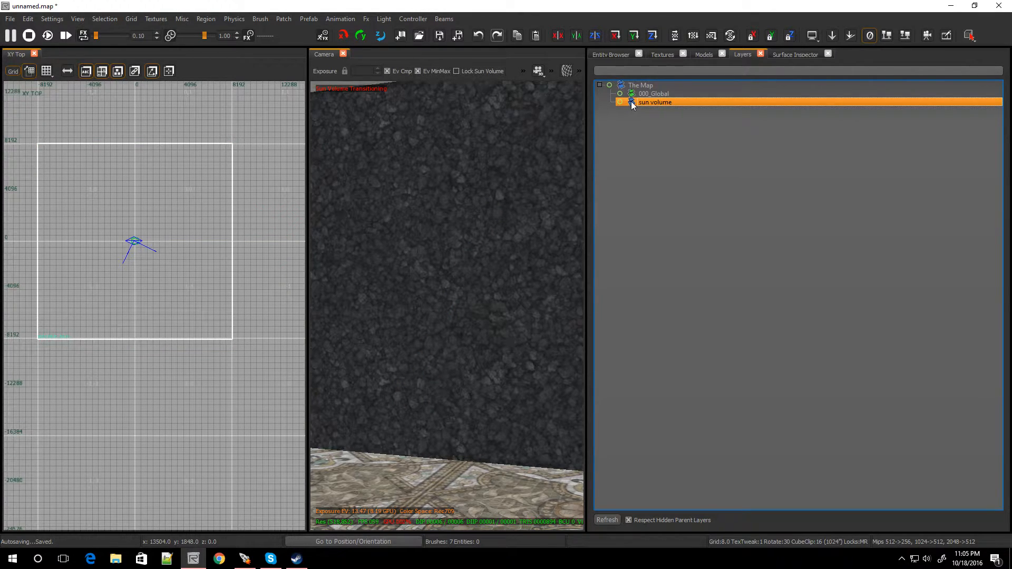
click(632, 102)
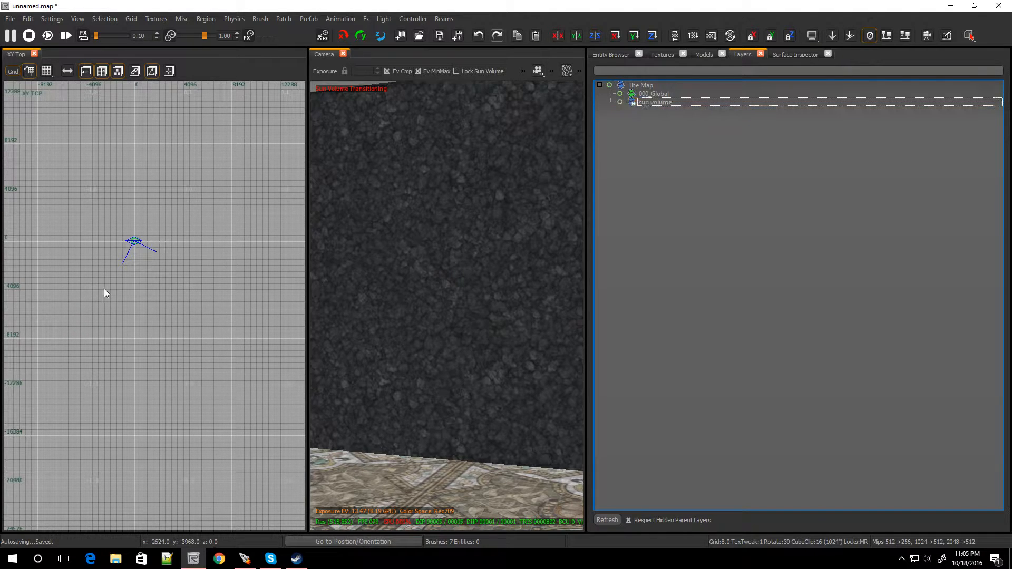
scroll(133, 241, up, 4)
shift+click(137, 252)
shift+click(137, 252)
shift+click(137, 265)
shift+click(137, 265)
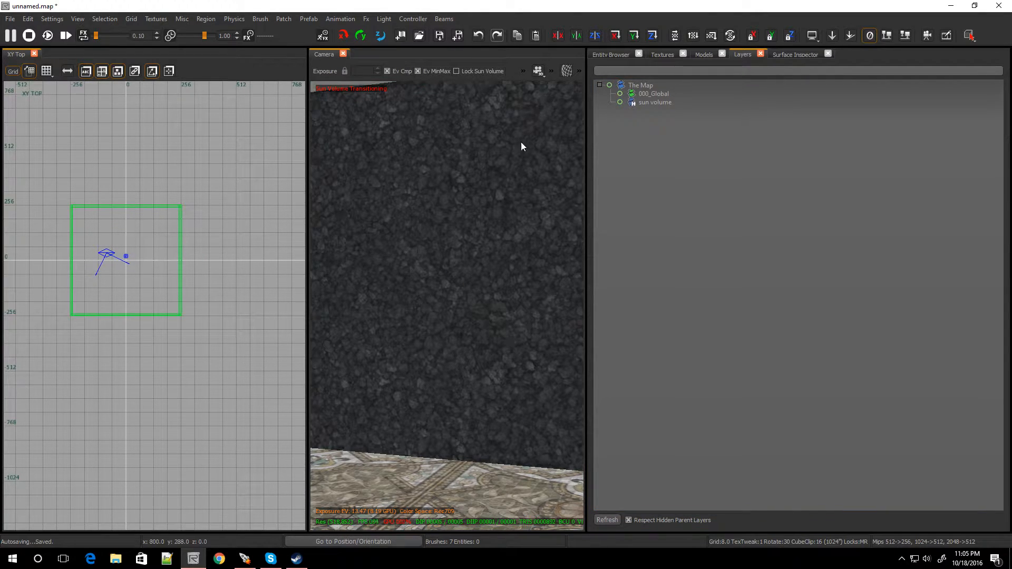
Freeze the hidden sun volume layer
click(634, 104)
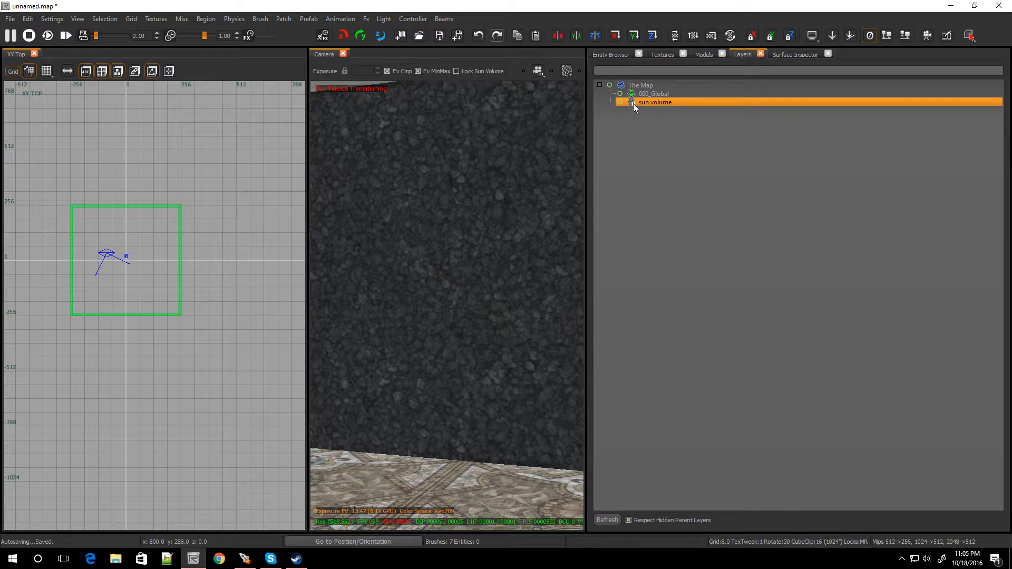
click(619, 103)
click(620, 102)
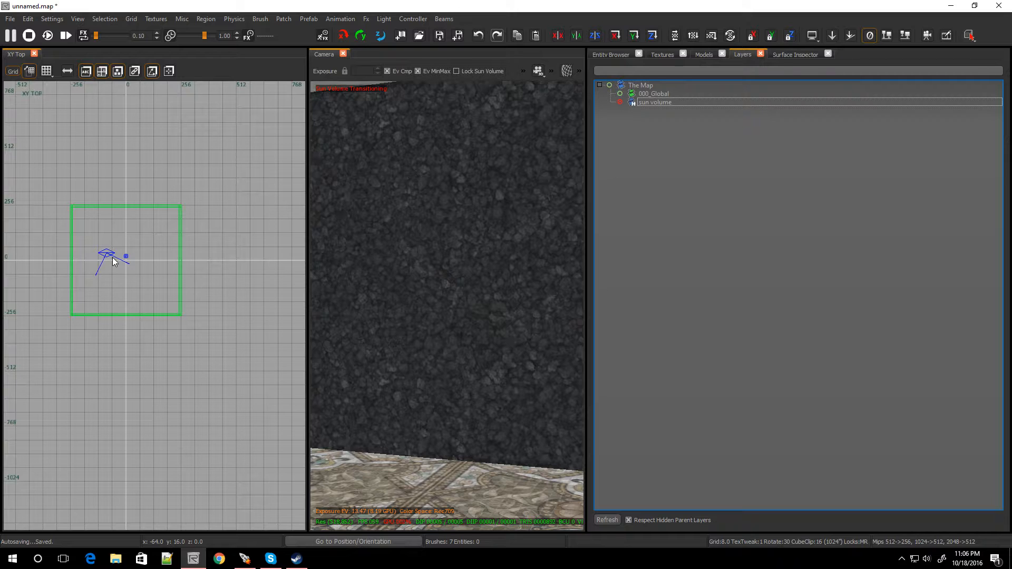
Select all the wall, ceiling and floor brushes of the small room
scroll(131, 260, up, 3)
scroll(132, 261, down, 3)
right_drag(443, 279, 421, 316)
shift+click(464, 277)
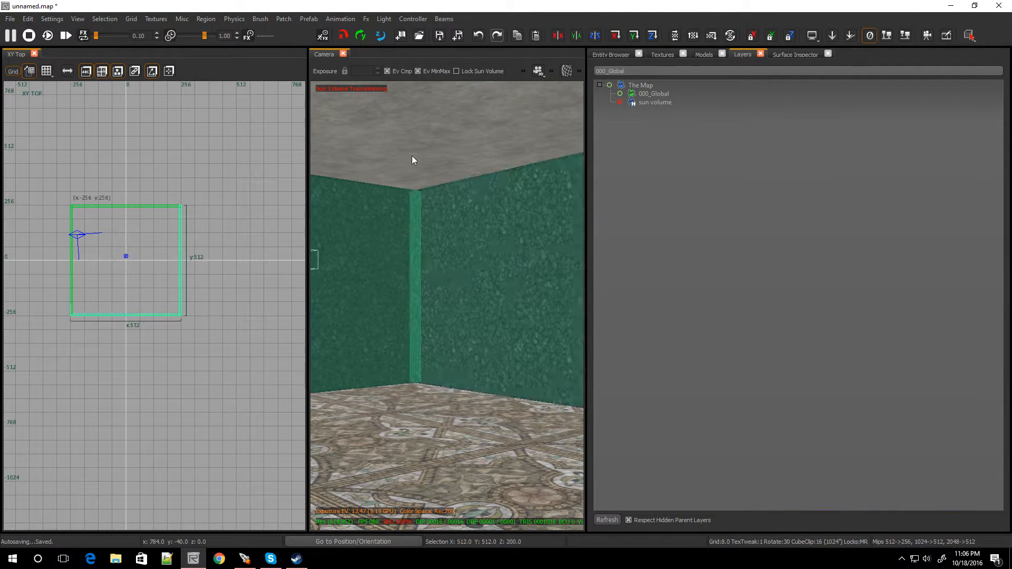
shift+click(412, 157)
shift+click(440, 391)
mouse_move(439, 381)
right_down()
mouse_move(400, 315)
mouse_move(441, 314)
right_up()
shift+click(422, 338)
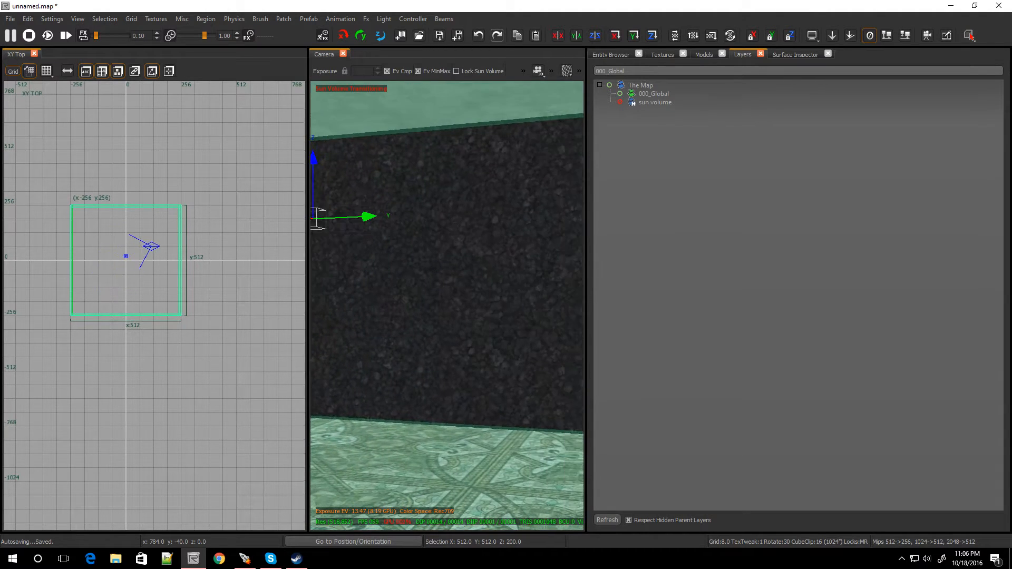
shift+click(442, 314)
scroll(153, 228, down, 4)
scroll(150, 228, up, 3)
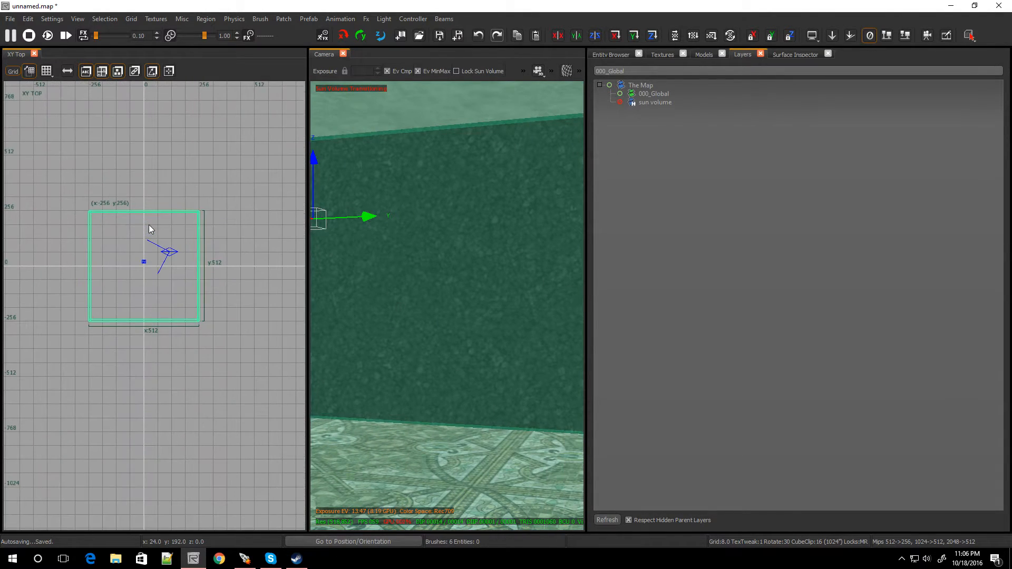
Create a new layer named "start room" under The Map
click(642, 86)
right_click(642, 87)
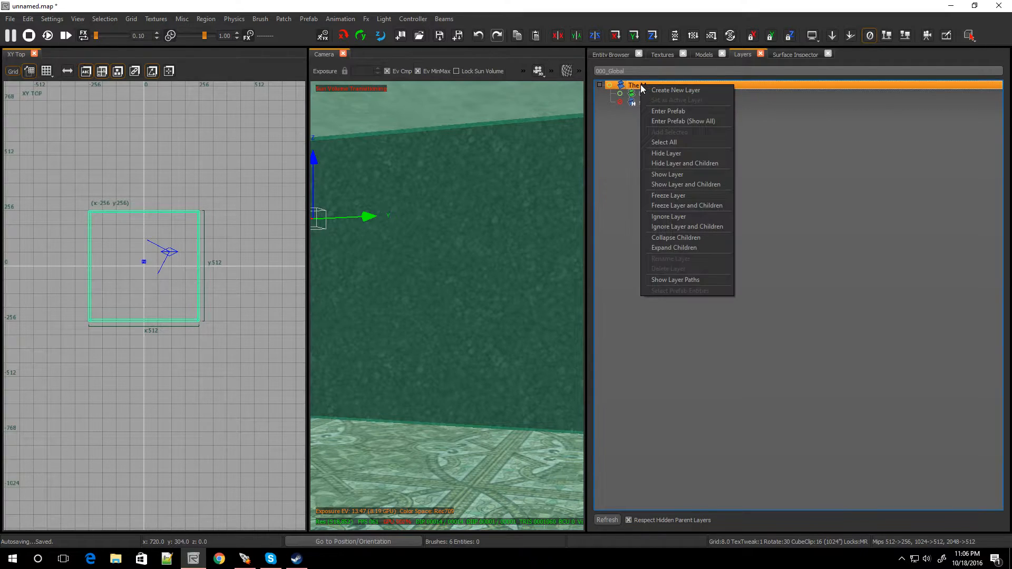
click(676, 90)
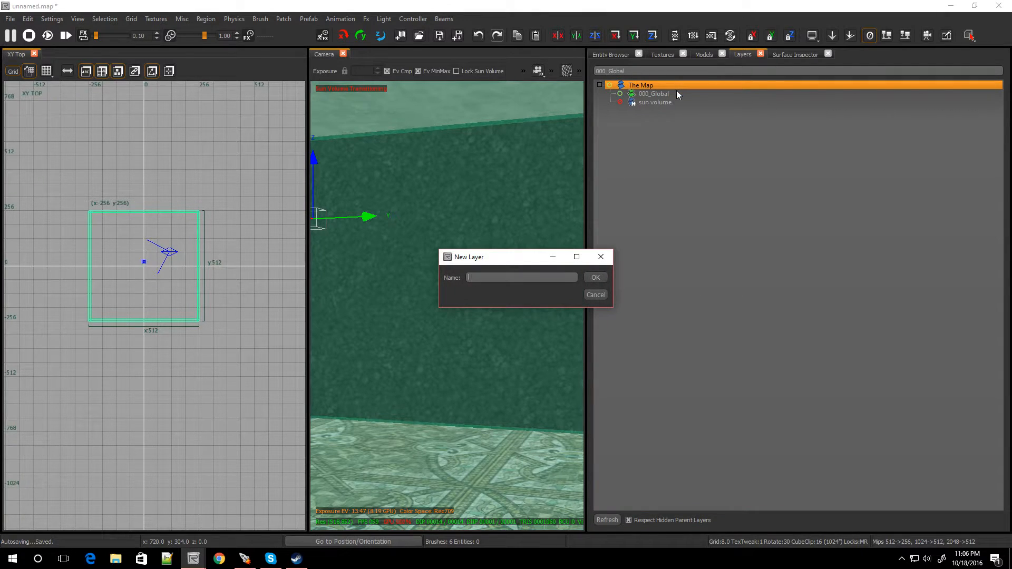
text(start room)
key(Return)
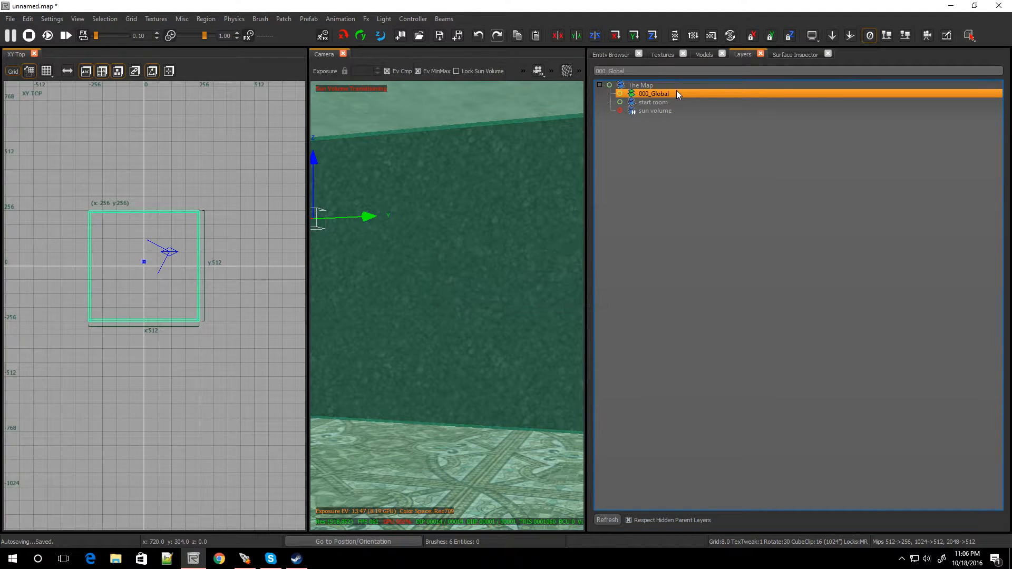
Add the selected room brushes to the start room layer and clear the selection
click(670, 103)
right_click(659, 102)
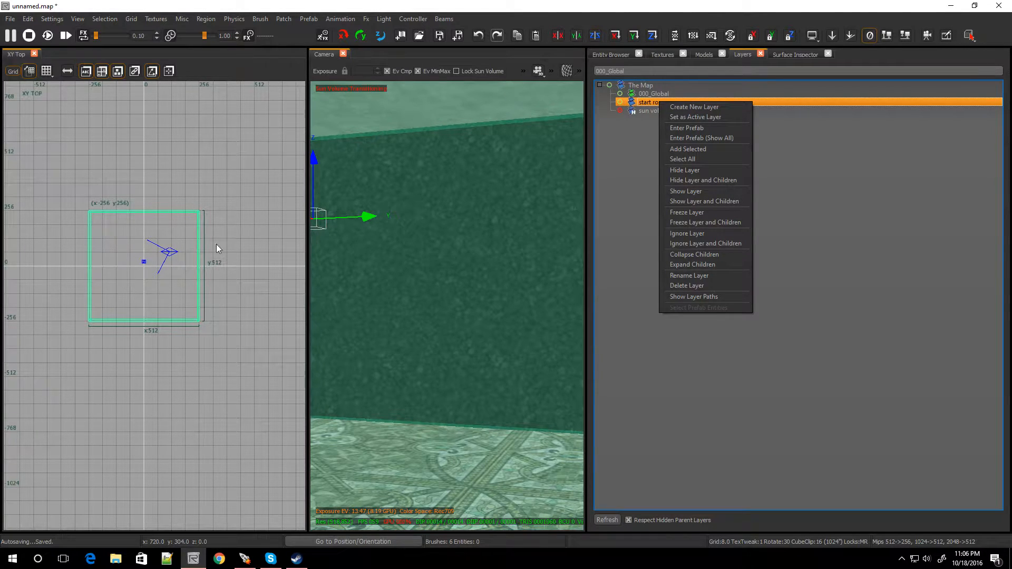
click(698, 150)
click(618, 111)
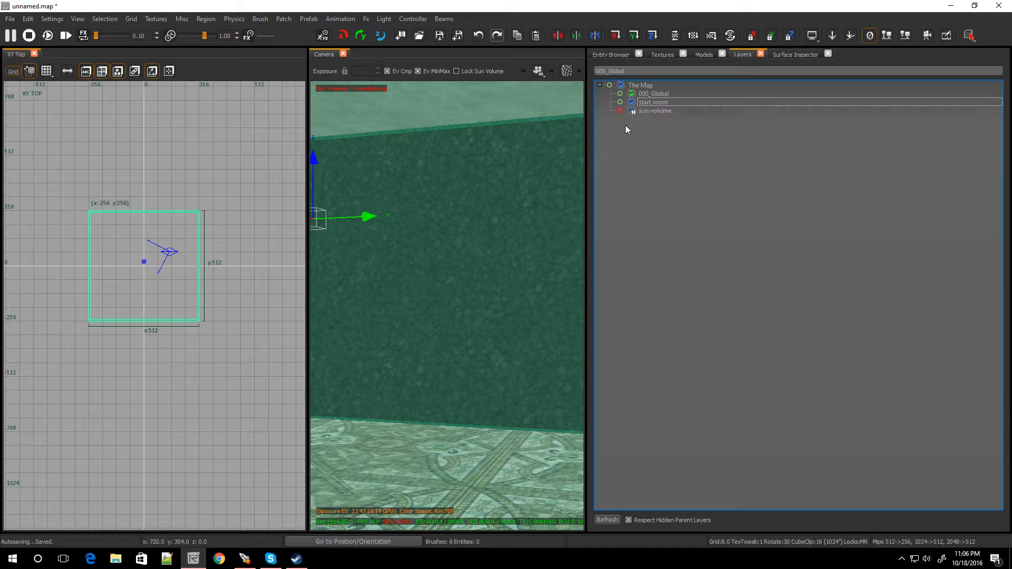
key(Escape)
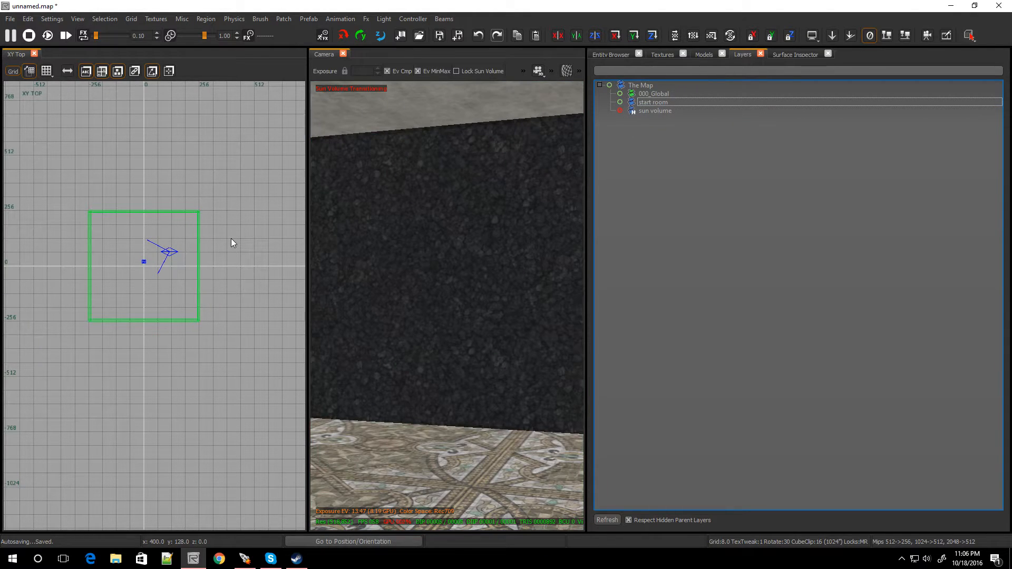
Hide the start room layer and show it again to check which brushes it contains
right_drag(451, 311, 510, 276)
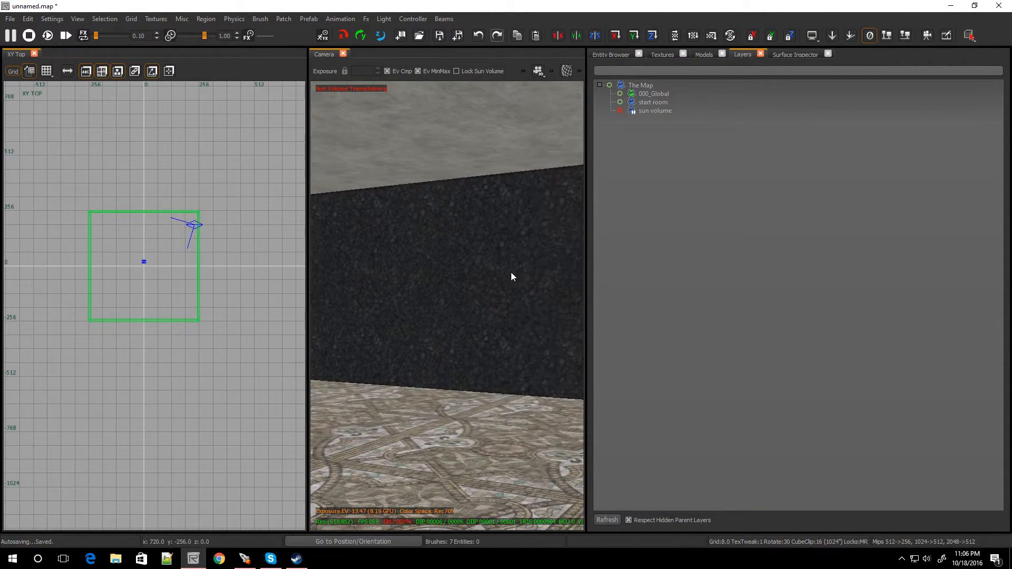
click(631, 105)
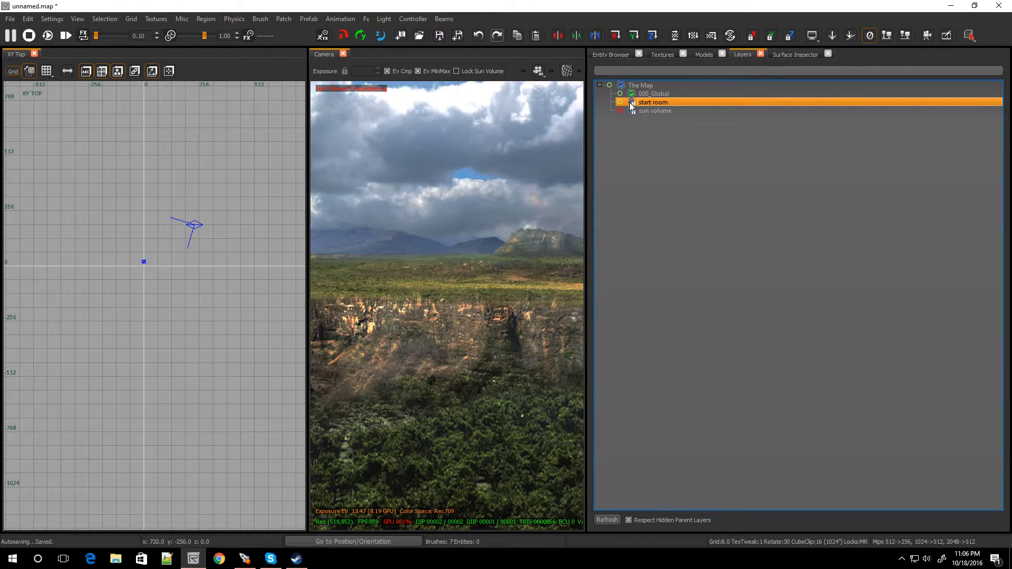
click(631, 105)
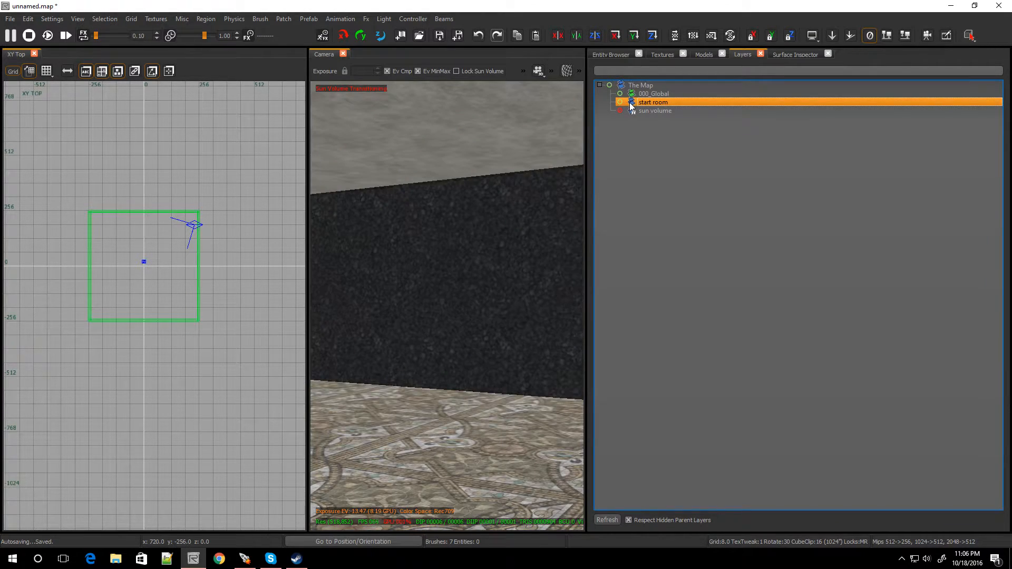
Unhide the frozen sun volume layer after inspecting the full-size selection in the top view
shift+click(107, 273)
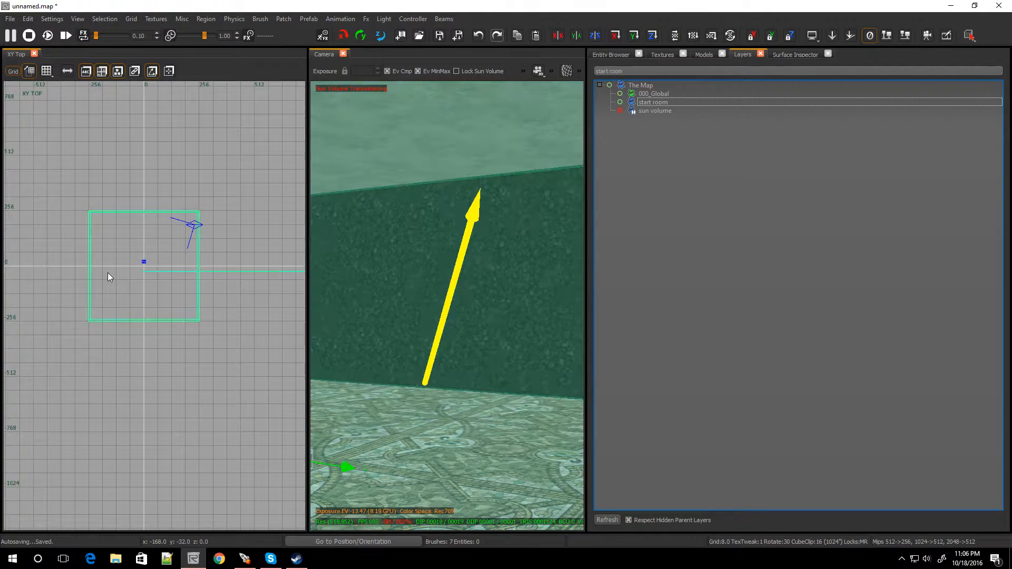
click(230, 345)
scroll(228, 343, down, 5)
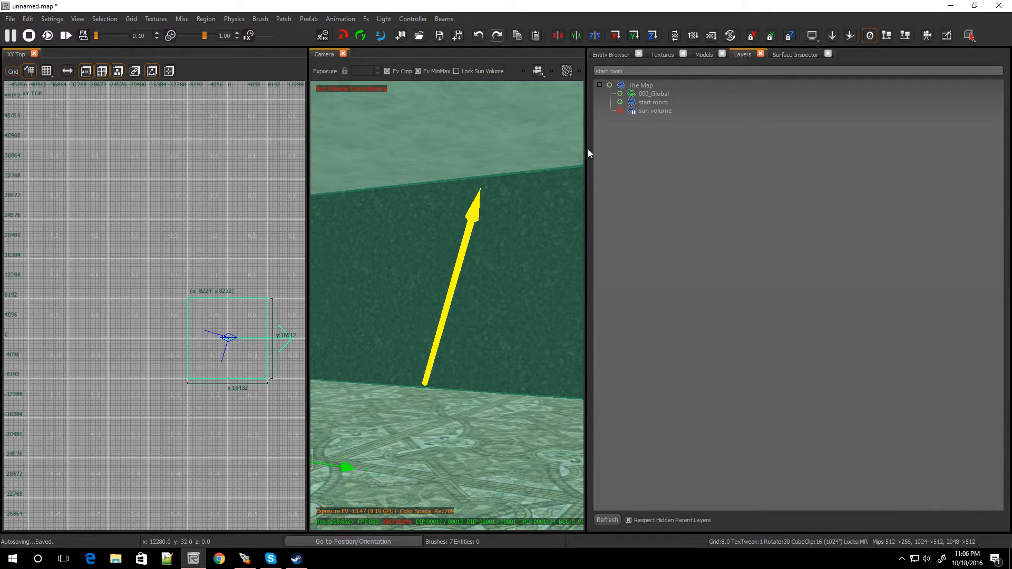
click(634, 108)
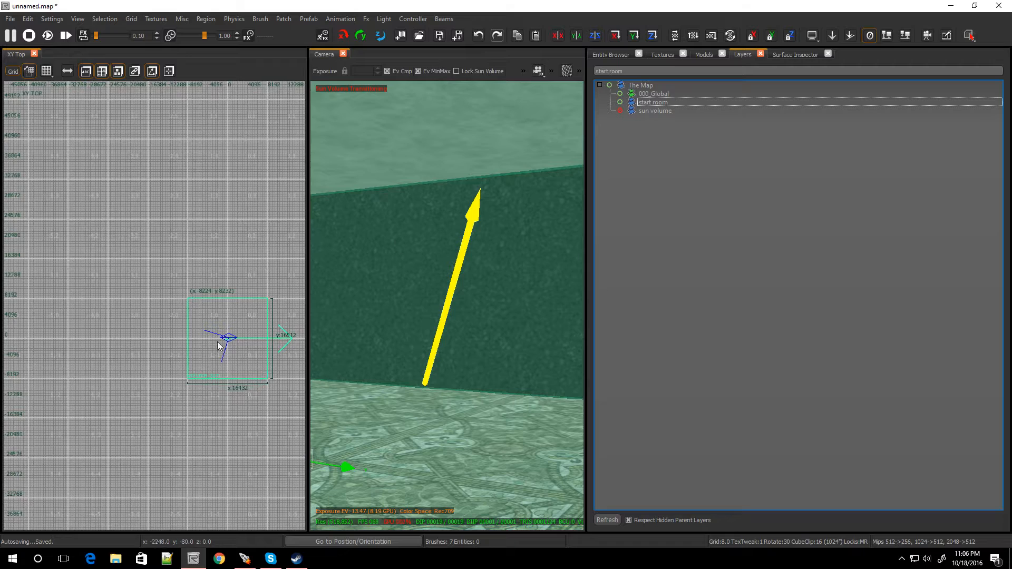
Duplicate only the start room brushes and move the copy up and to the side, with its corner at x -512, y 768
click(234, 360)
scroll(236, 346, up, 5)
scroll(202, 311, up, 3)
scroll(215, 350, up, 1)
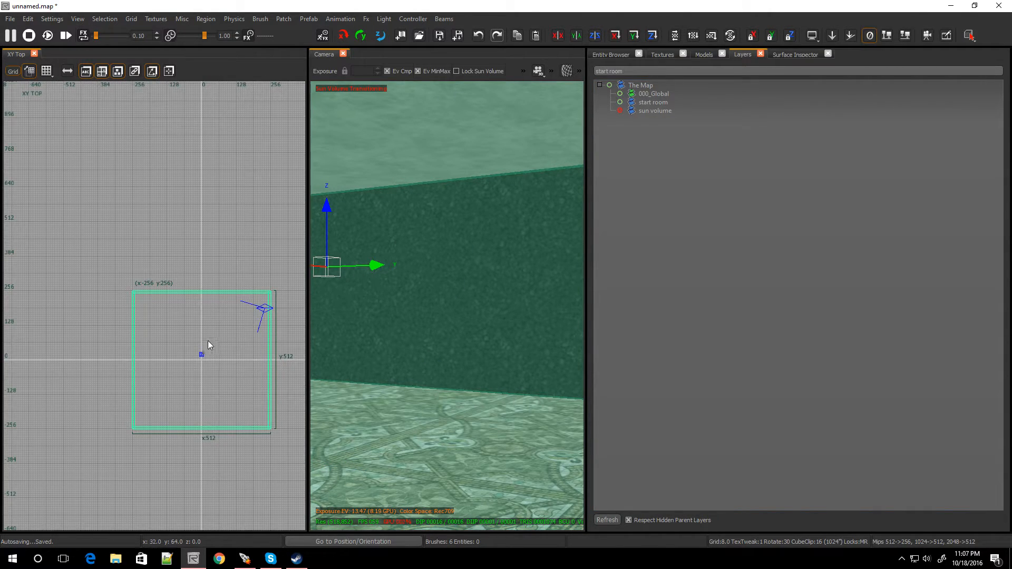
key(space)
drag(220, 365, 148, 229)
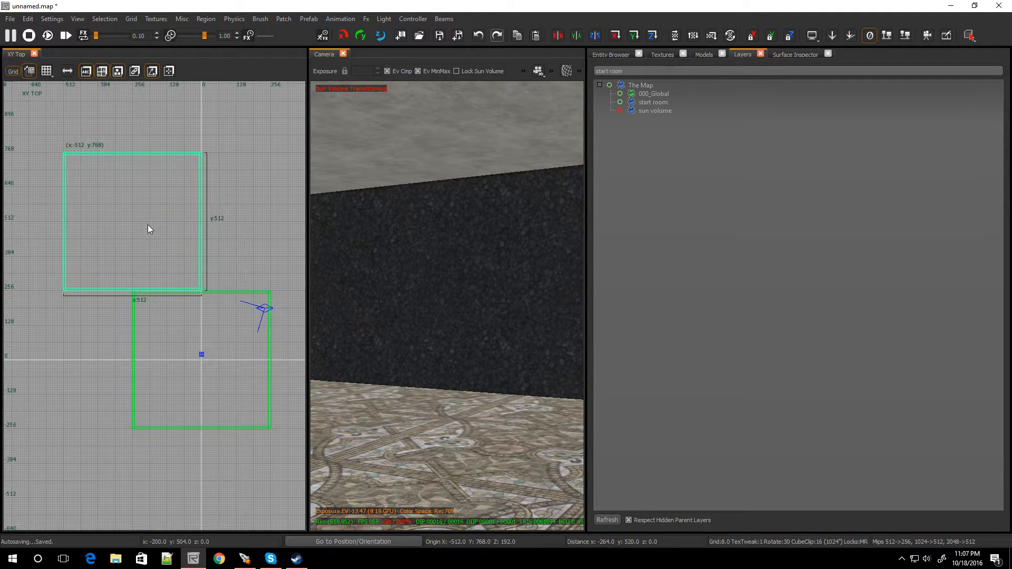
Create a new layer named "room 2" under The Map
click(659, 85)
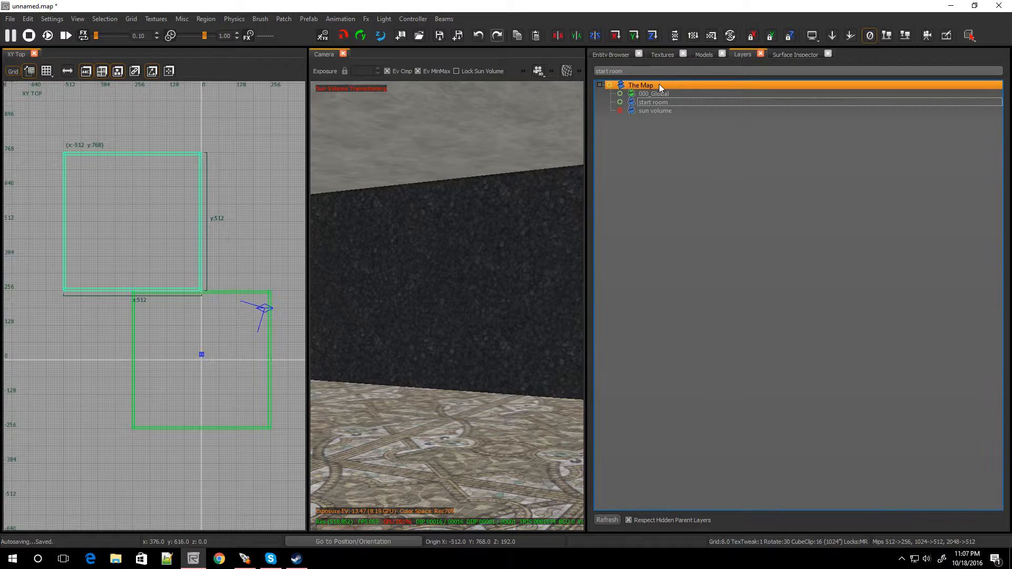
right_click(659, 84)
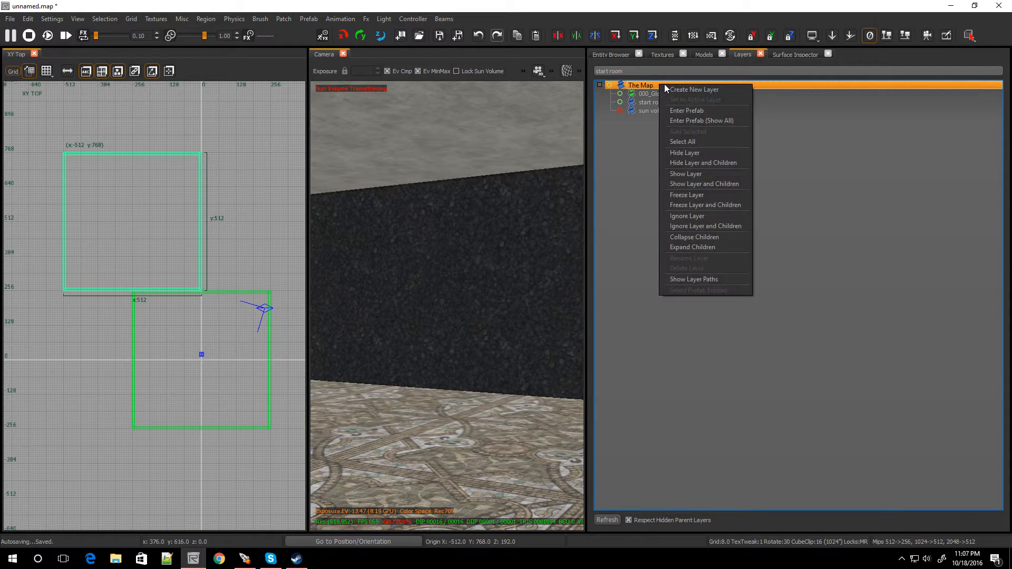
click(691, 89)
text(room 2)
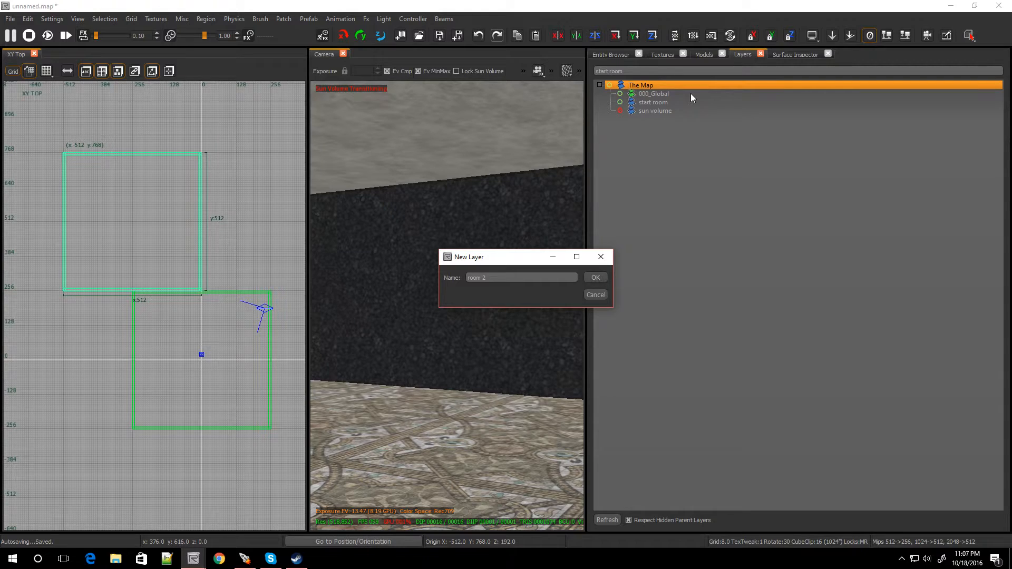
key(Return)
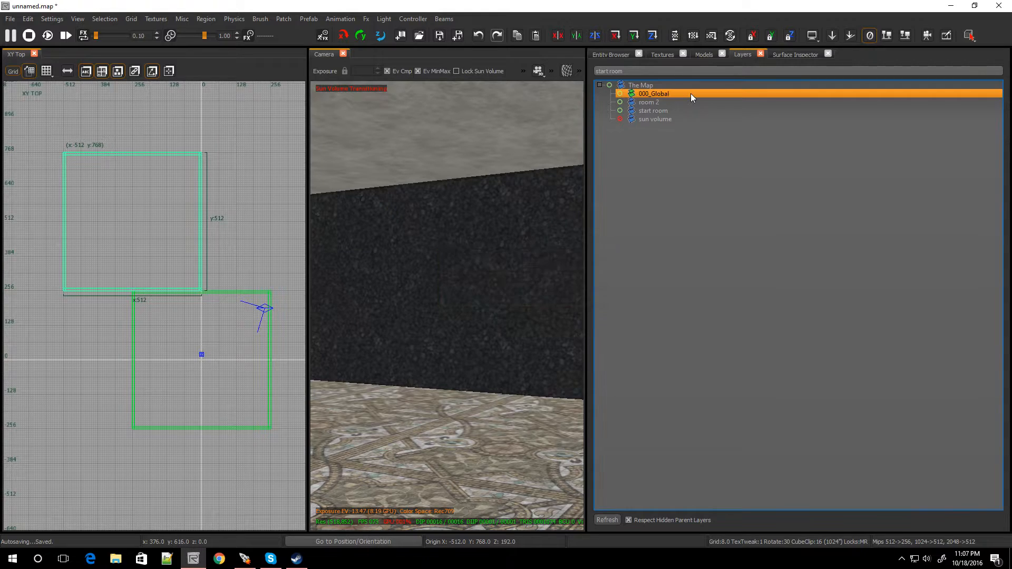
Add the selected duplicate room brushes to the room 2 layer
click(671, 102)
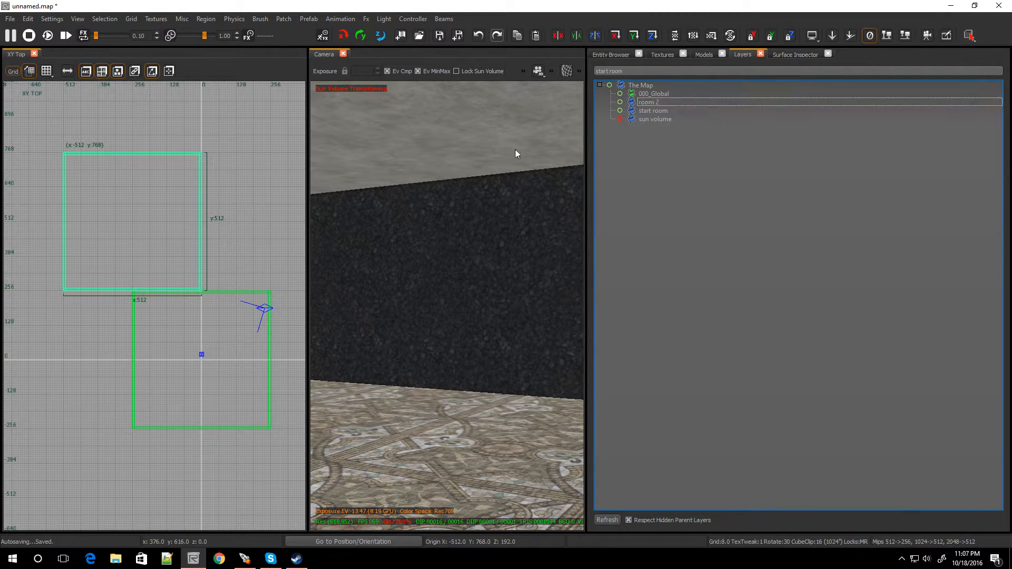
right_click(649, 102)
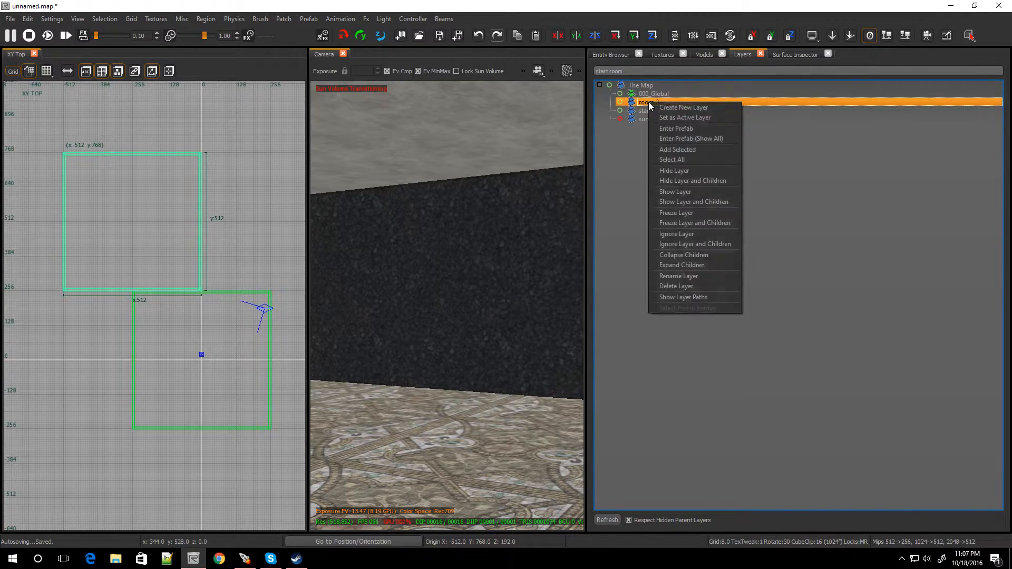
click(678, 149)
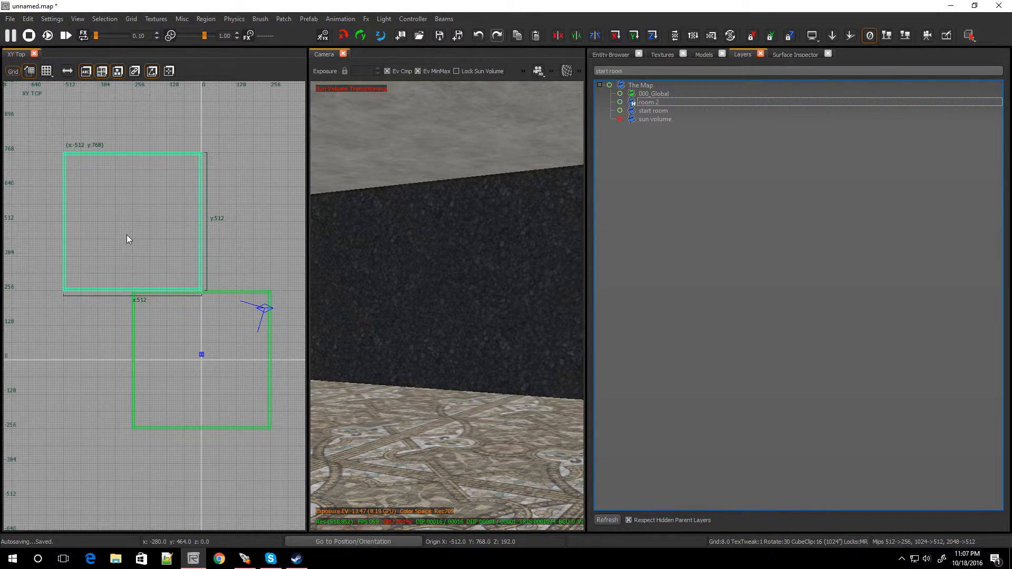
Duplicate the room 2 brushes, show the room 2 layer, and place the copy beside it with its corner at x 0, y 768
drag(221, 216, 223, 218)
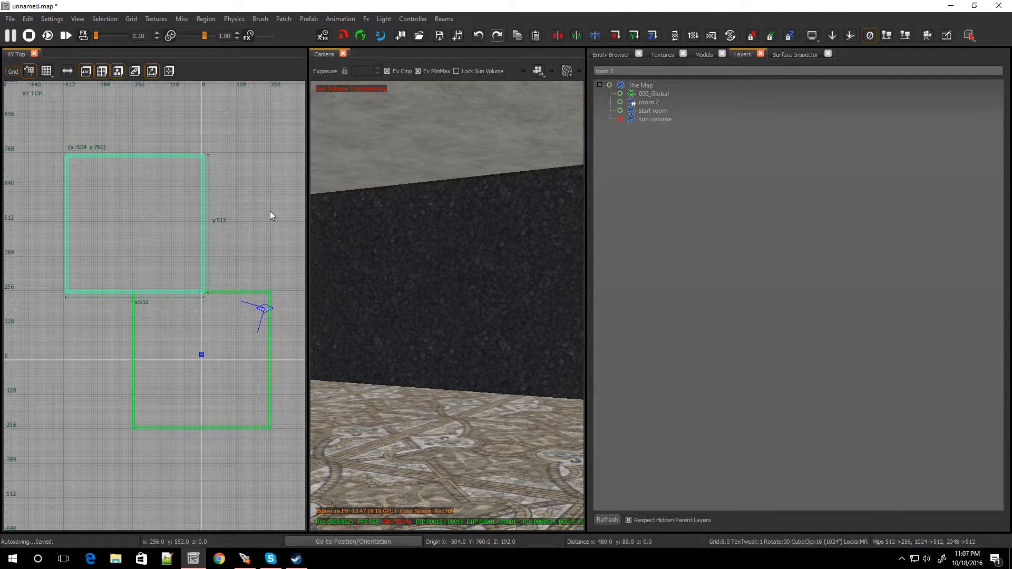
click(633, 103)
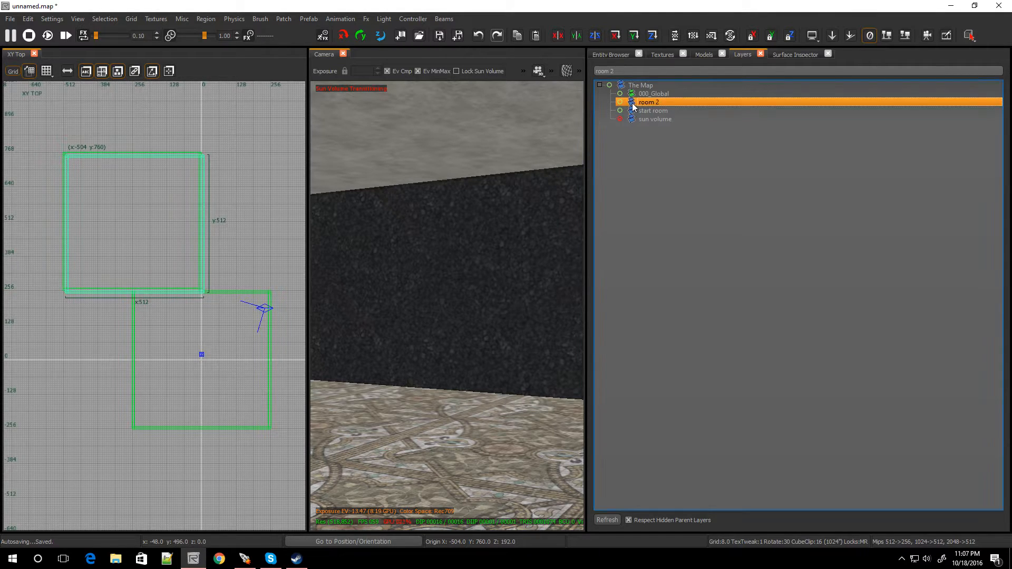
mouse_move(95, 214)
mouse_down()
mouse_move(192, 204)
mouse_move(232, 215)
mouse_up()
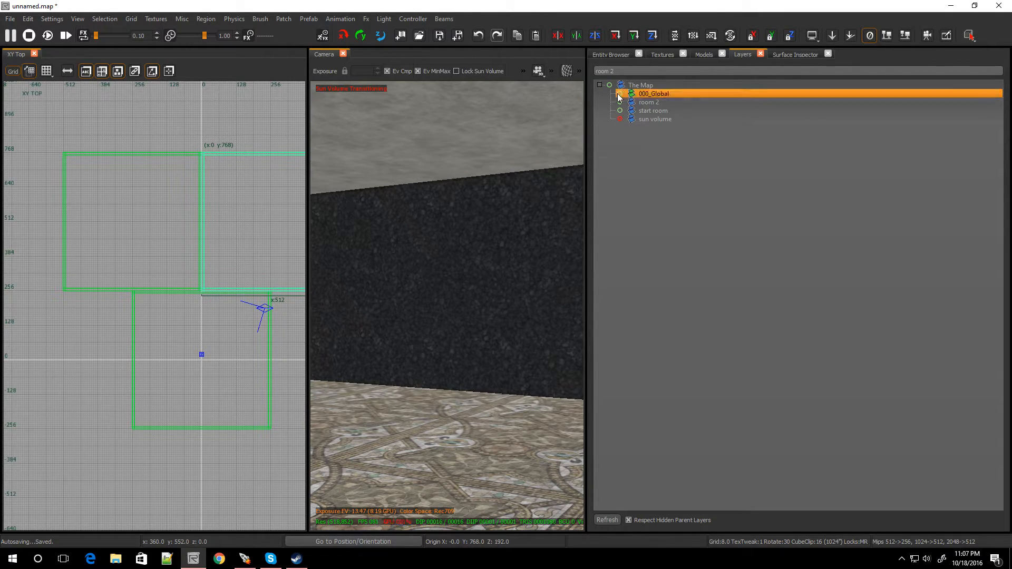
Create a new layer named "room 3" under The Map
right_click(630, 88)
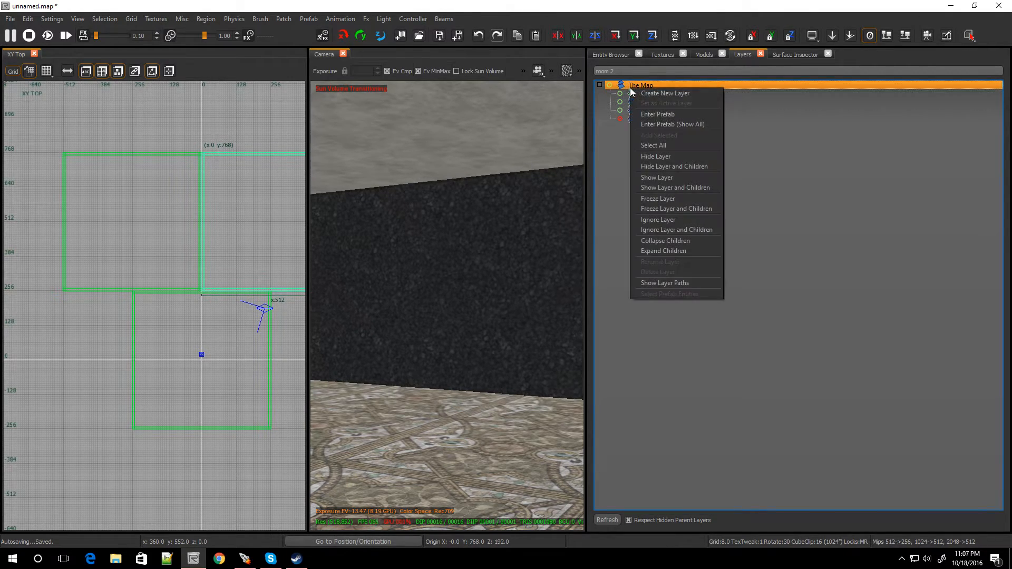
click(657, 94)
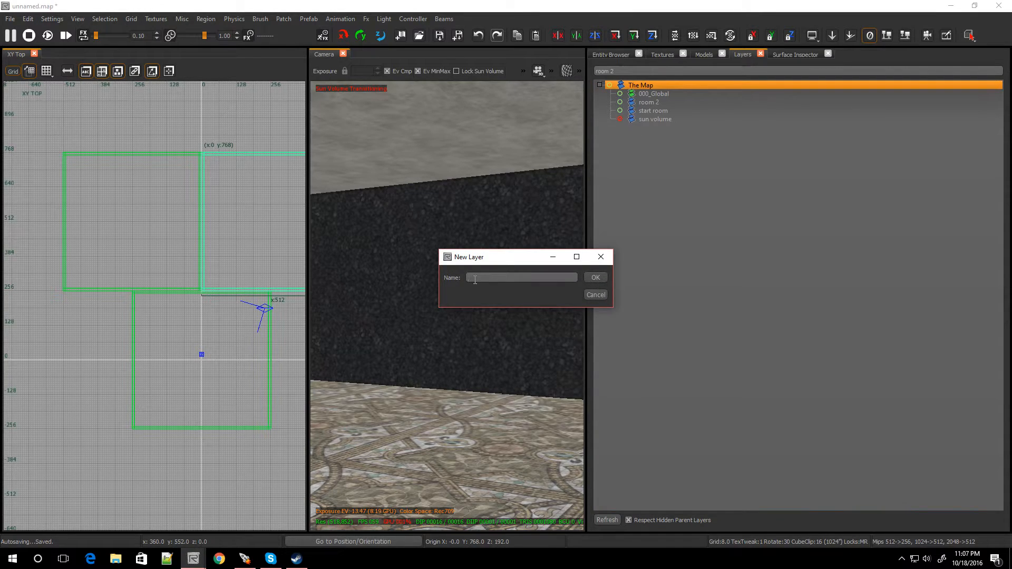
text(room 3)
key(Return)
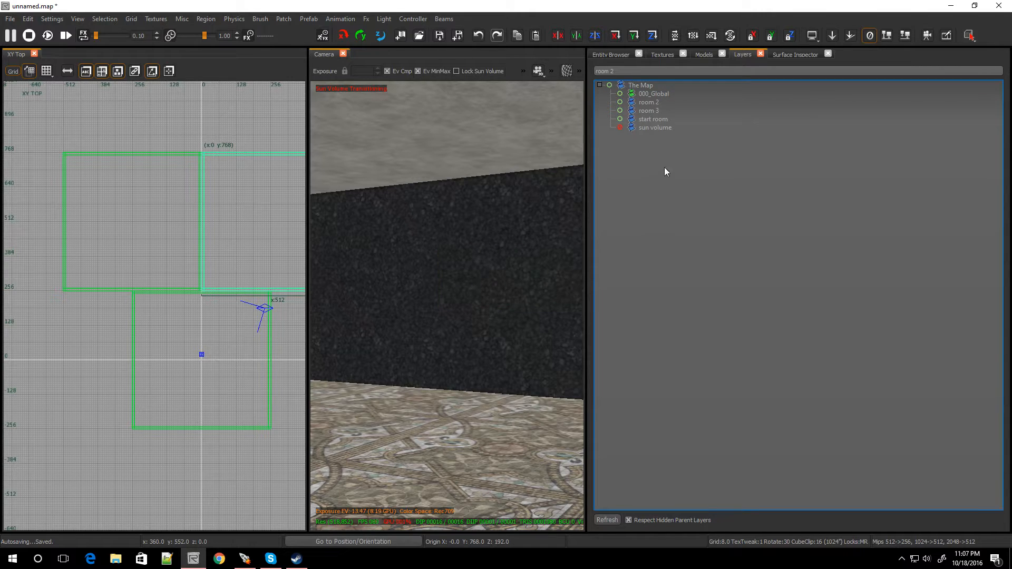
Add the selected third room's brushes to the room 3 layer and clear the selection
right_click(651, 109)
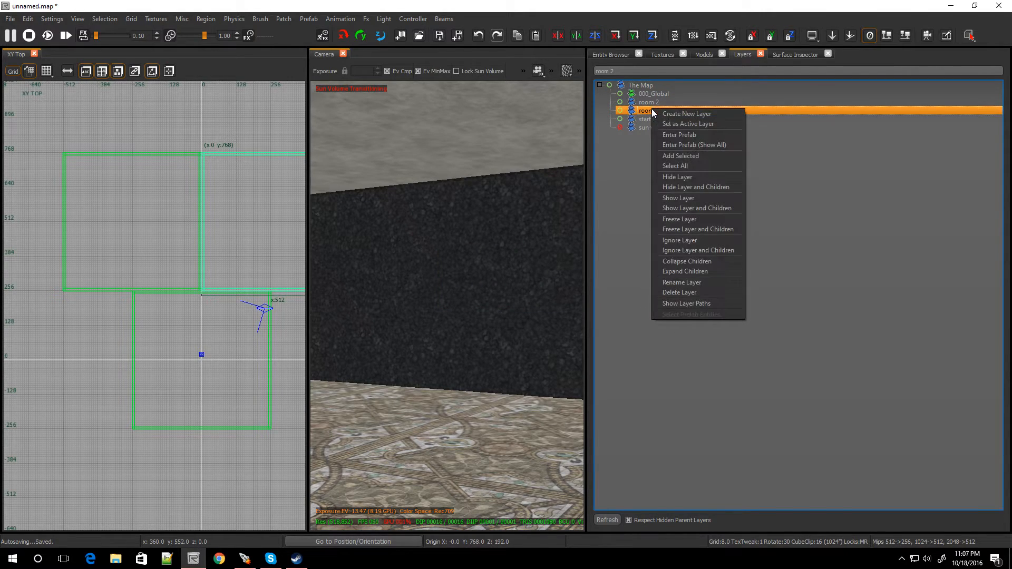
click(685, 156)
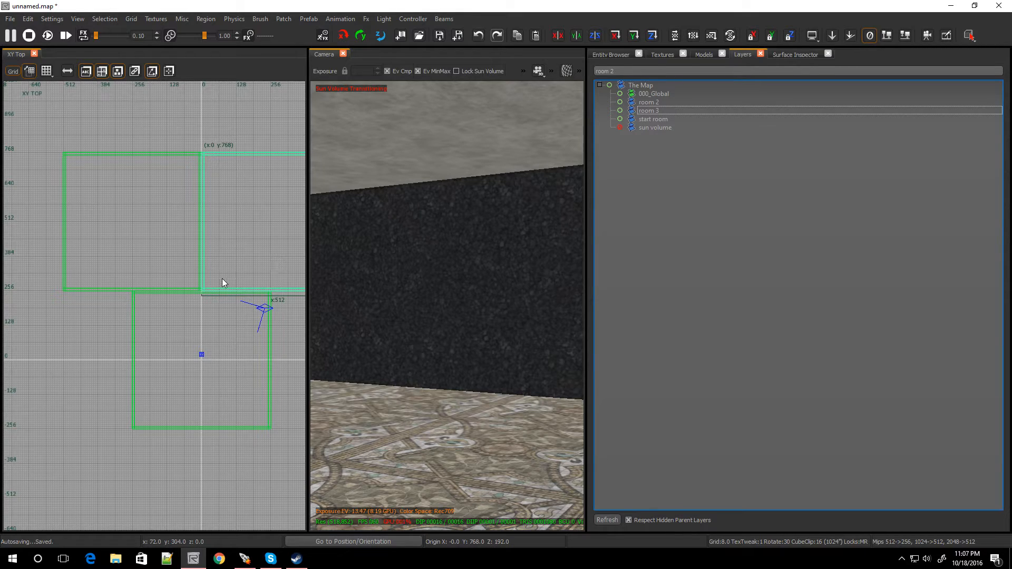
key(Escape)
Examine the layout of the three rooms in the top view and the other 2D views
scroll(222, 279, down, 5)
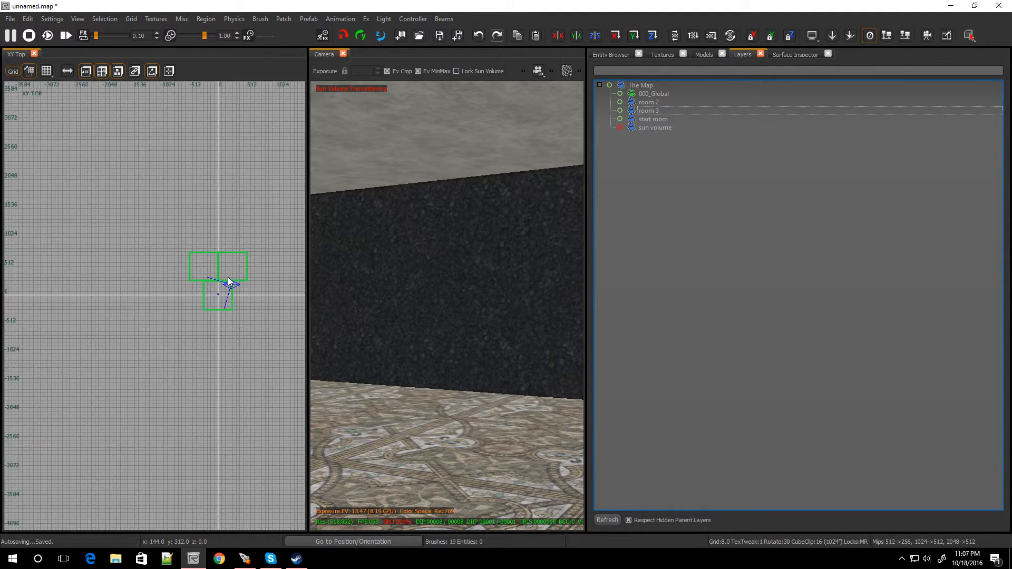
scroll(214, 237, up, 4)
scroll(230, 238, down, 1)
scroll(243, 234, up, 2)
scroll(244, 229, down, 3)
scroll(271, 221, up, 3)
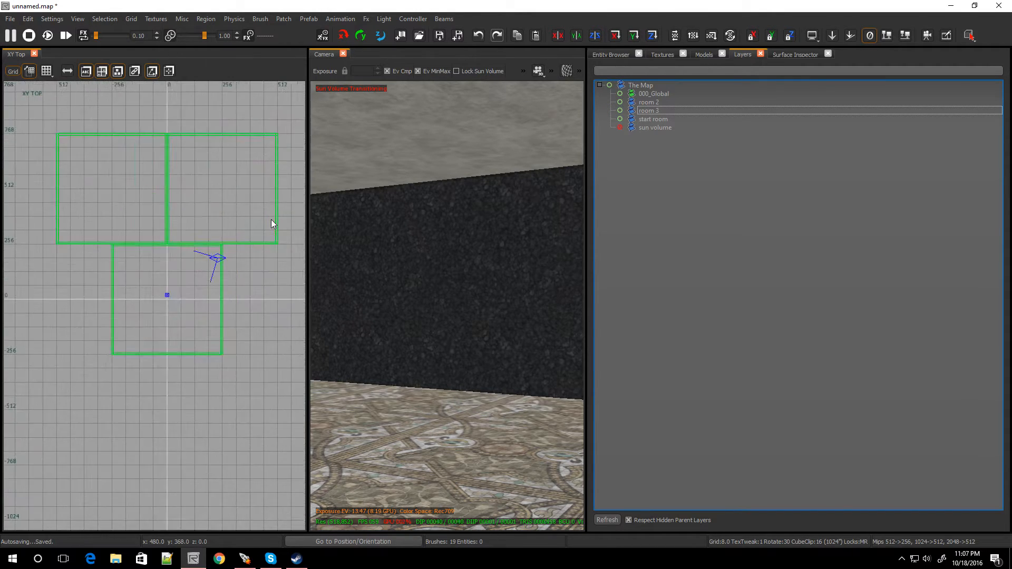
scroll(270, 223, down, 1)
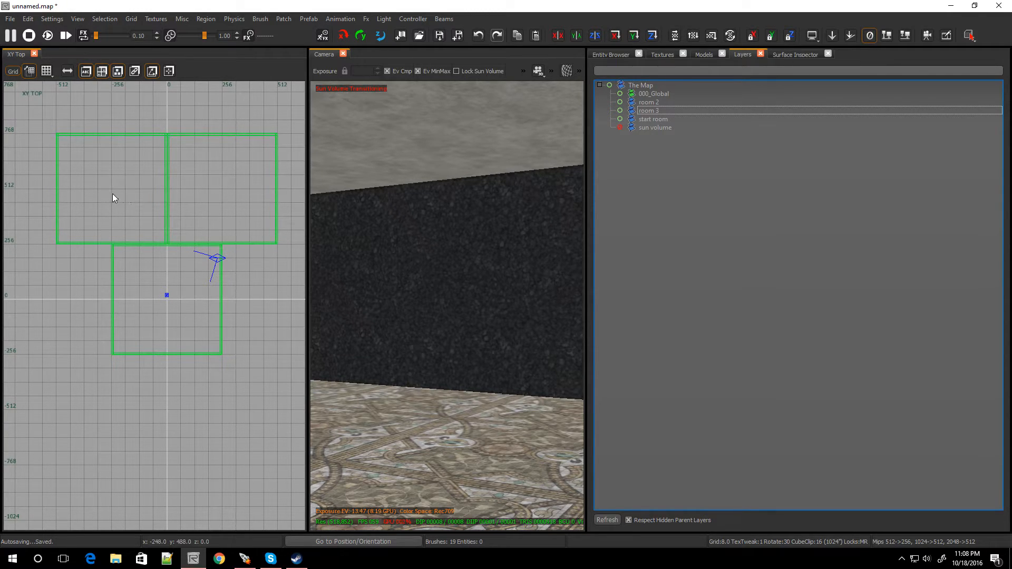
key(ctrl+Tab)
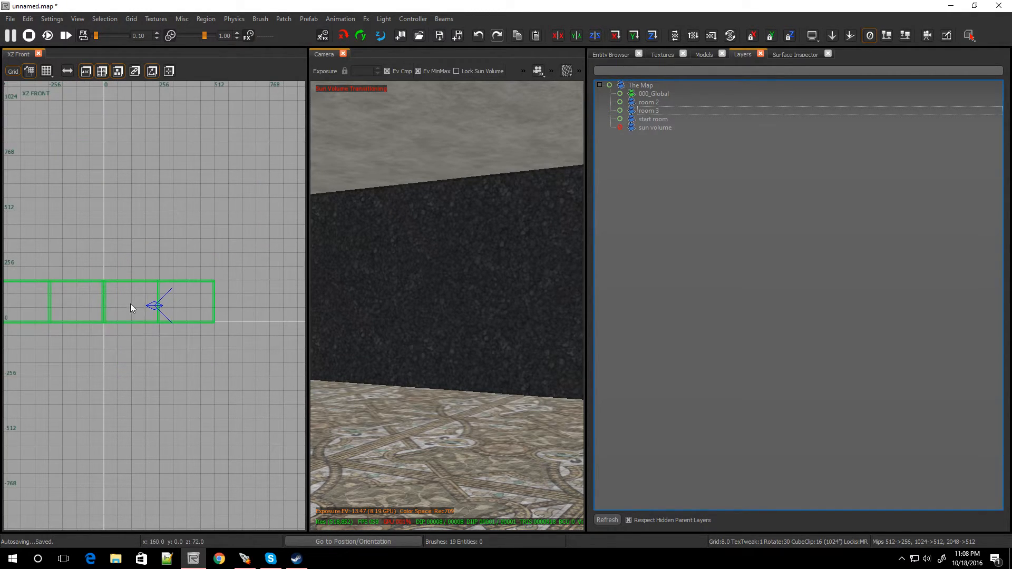
key(ctrl+Tab)
key(ctrl+Tab)
mouse_move(138, 289)
right_down()
mouse_move(226, 270)
mouse_move(127, 275)
right_up()
Hide the room 2 and room 3 layers so only the start room is displayed
click(630, 101)
click(633, 112)
scroll(65, 329, up, 3)
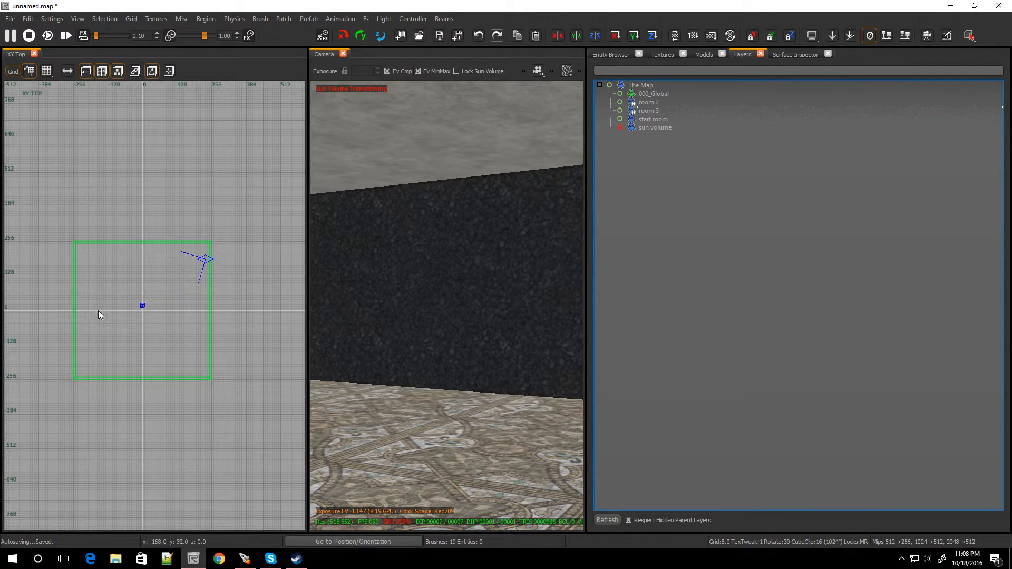
Select the four wall brushes of the start room in the camera view
mouse_move(401, 316)
right_down()
mouse_move(385, 296)
mouse_move(337, 317)
right_up()
mouse_move(458, 318)
right_down()
mouse_move(538, 316)
mouse_move(474, 301)
mouse_move(458, 318)
mouse_move(490, 290)
mouse_move(447, 295)
right_up()
shift+click(462, 296)
shift+click(462, 296)
shift+click(460, 296)
shift+click(447, 295)
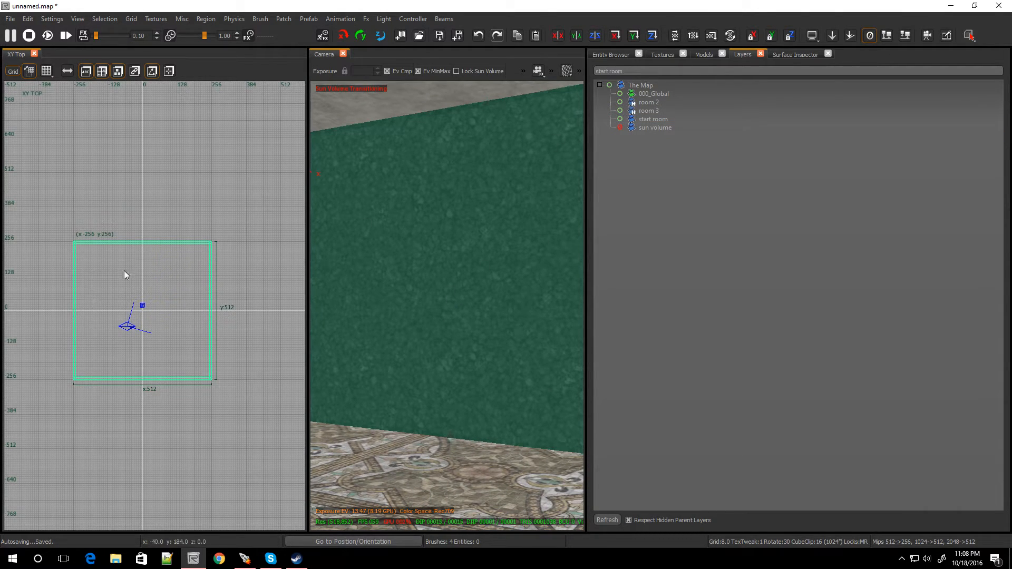
Create a new layer named "walls" inside the start room layer
click(645, 119)
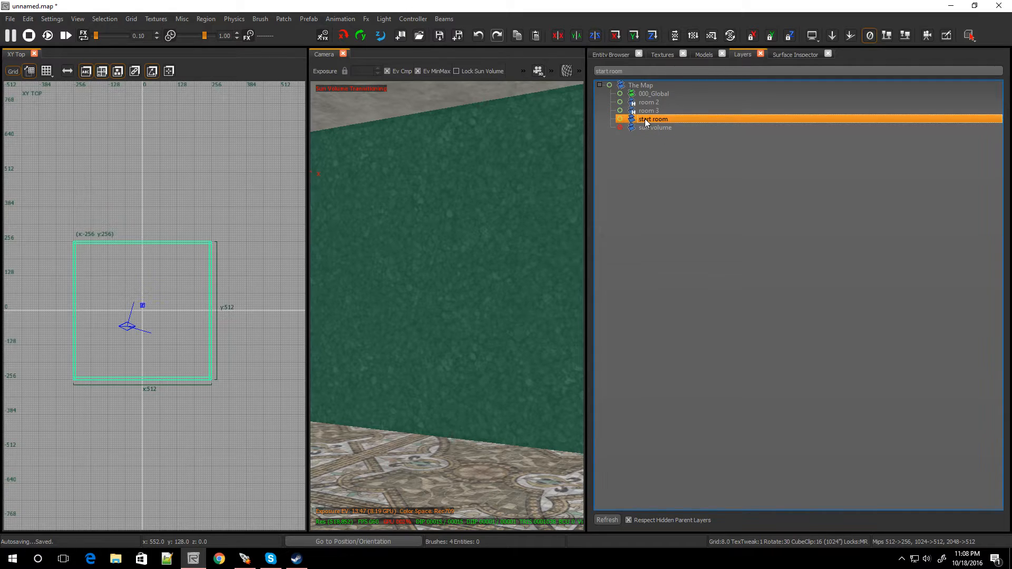
right_click(645, 120)
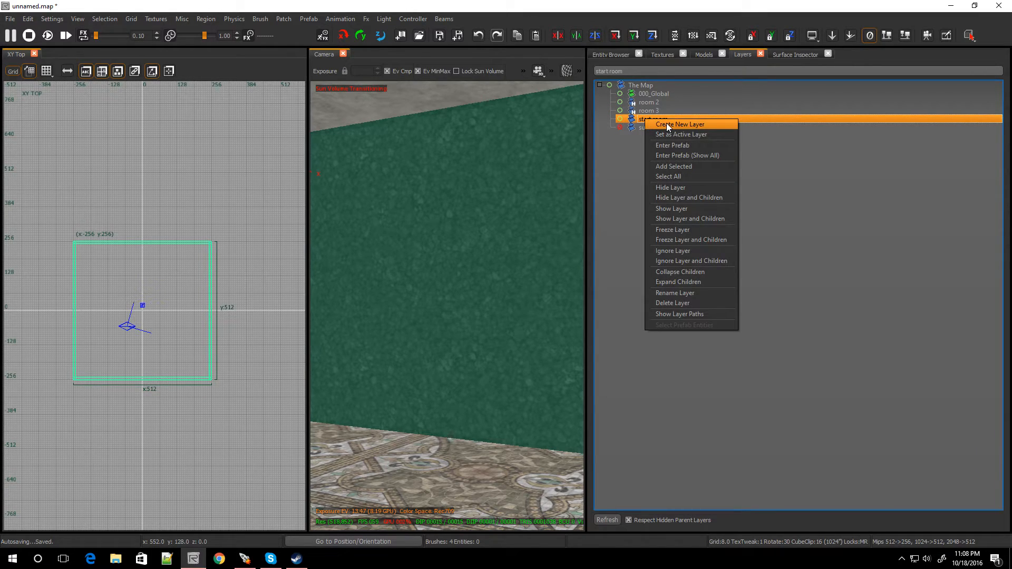
click(667, 124)
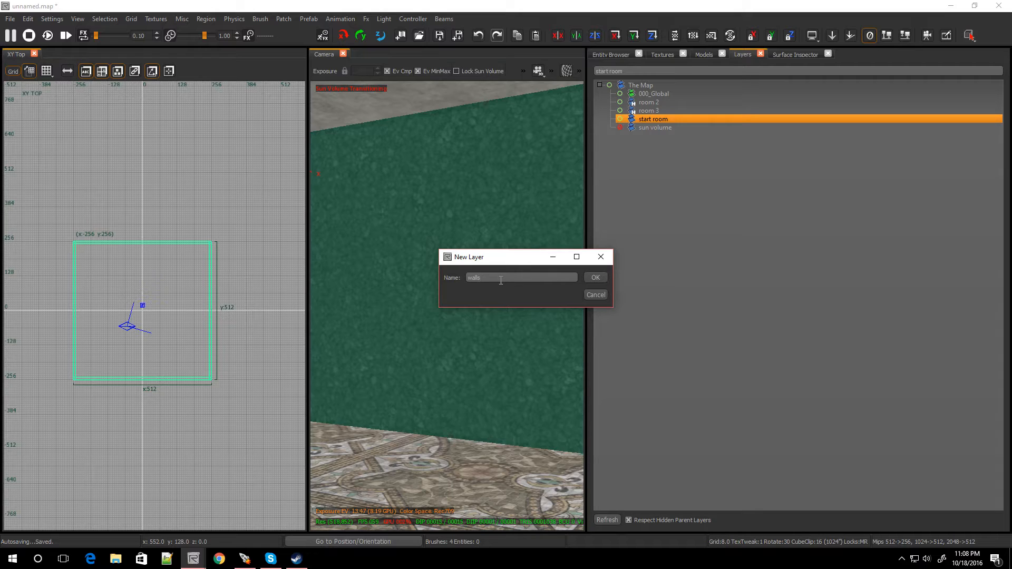
key(Return)
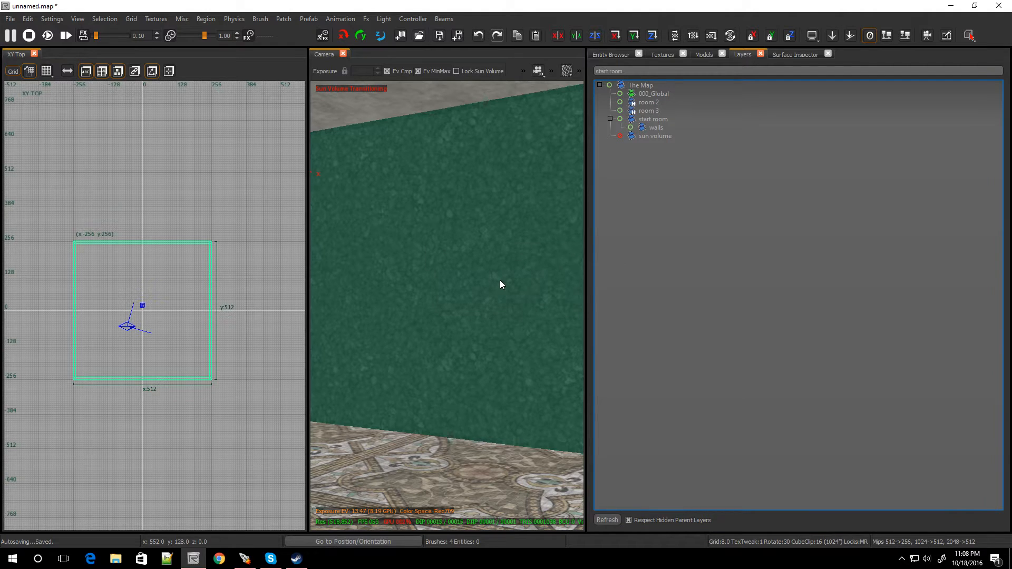
Add the selected start room wall brushes to the walls layer and clear the selection
mouse_move(399, 327)
right_down()
mouse_move(348, 332)
mouse_move(398, 340)
right_up()
click(656, 128)
right_click(656, 128)
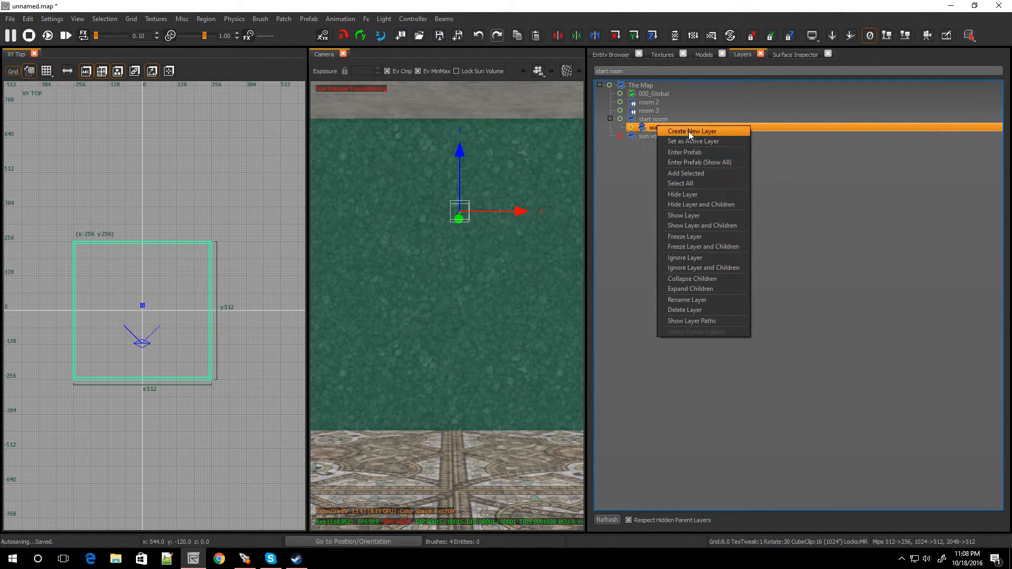
click(689, 173)
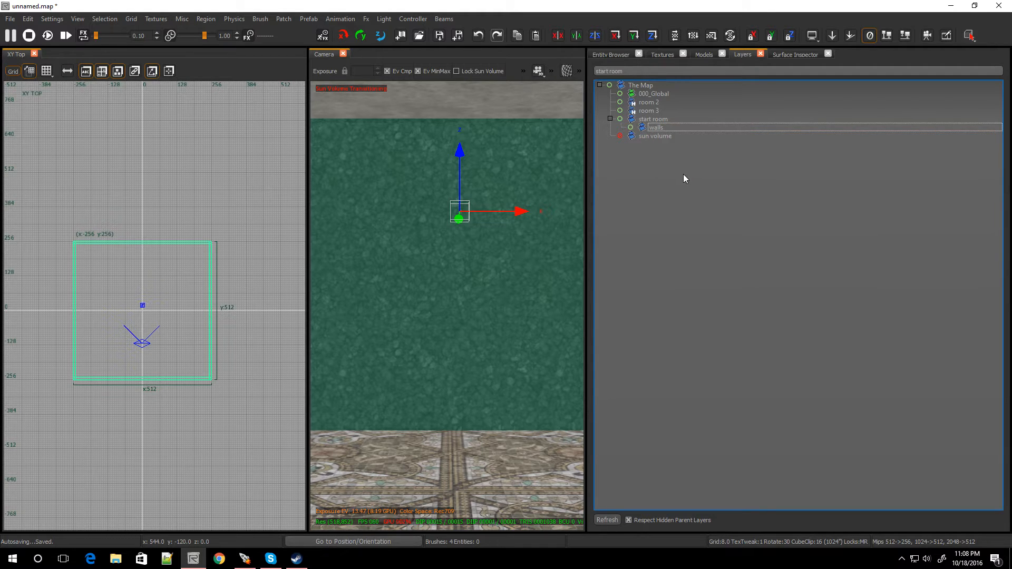
key(Escape)
Hide the walls layer, look around the start room without its walls, and show the layer again
right_drag(425, 252, 364, 266)
right_drag(460, 261, 442, 243)
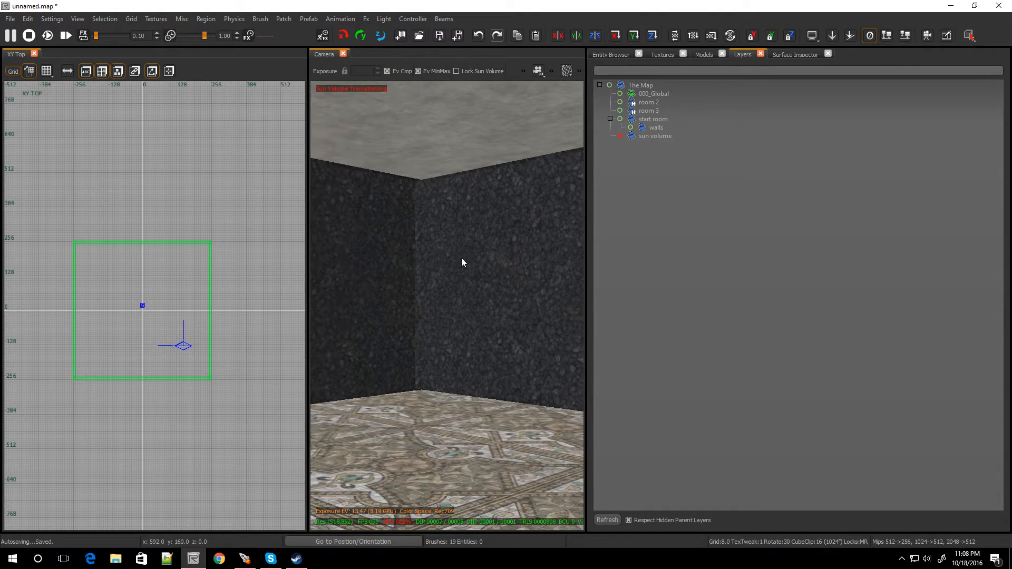
click(643, 126)
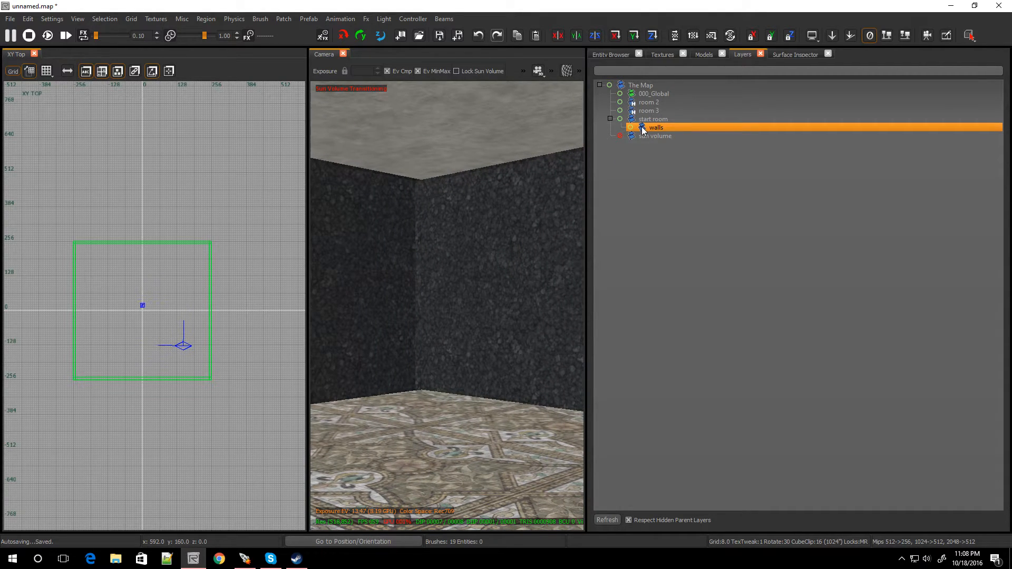
click(642, 128)
right_drag(536, 253, 476, 400)
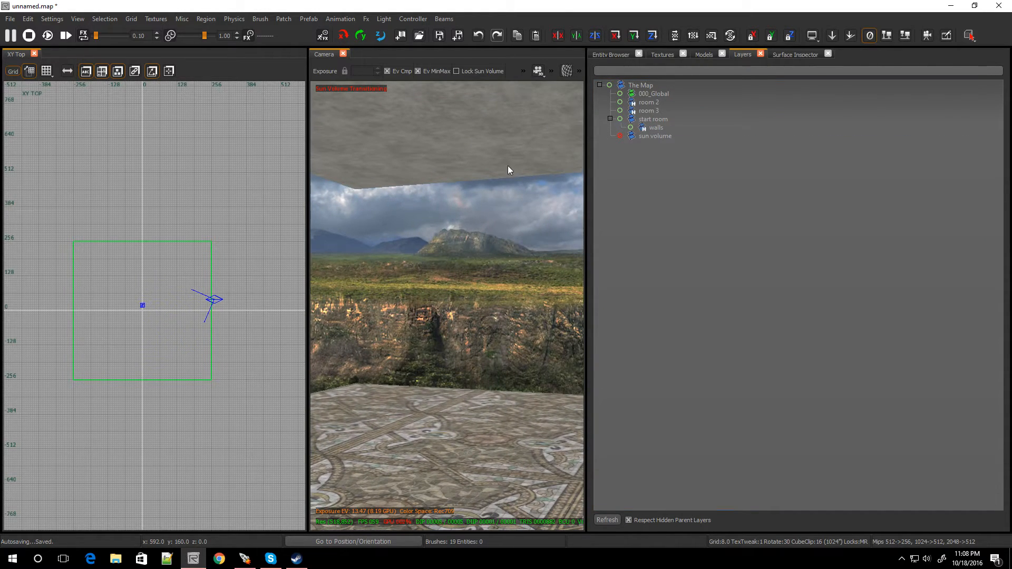
right_drag(547, 300, 675, 285)
right_drag(447, 305, 559, 303)
click(644, 128)
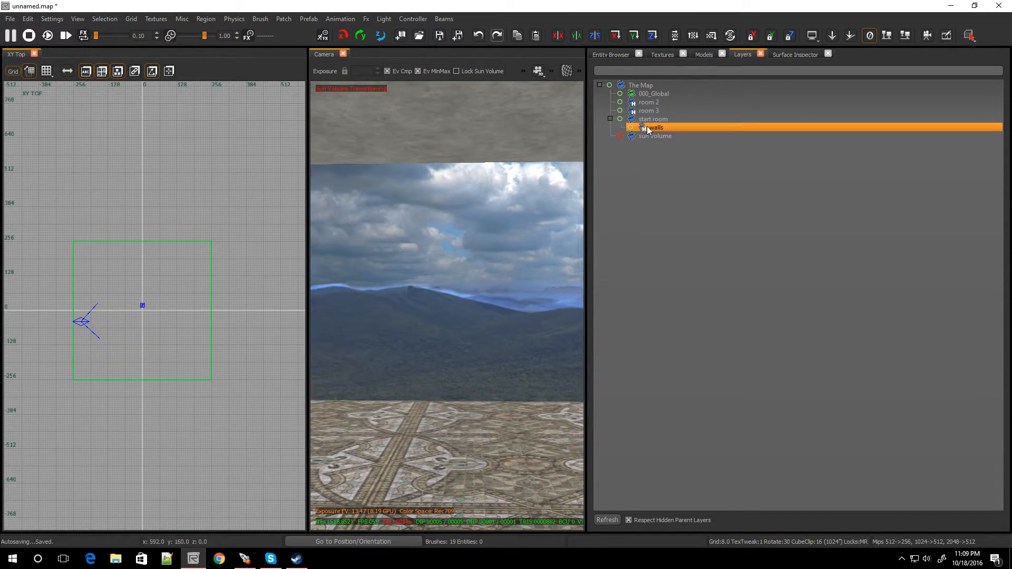
click(643, 128)
right_drag(495, 246, 433, 247)
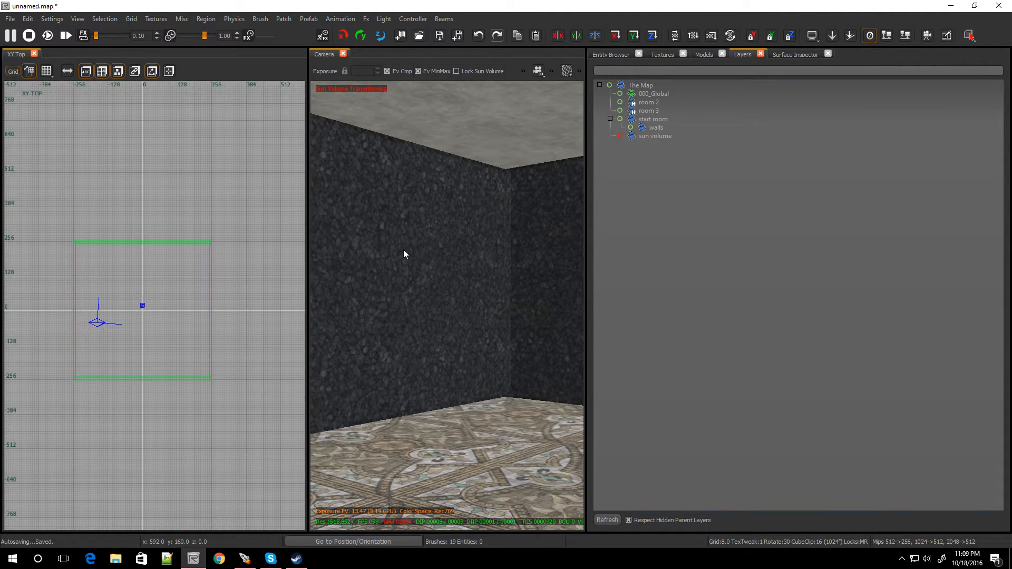
right_drag(485, 300, 524, 327)
Enlarge the camera view and select all brushes in the walls layer
drag(585, 306, 843, 306)
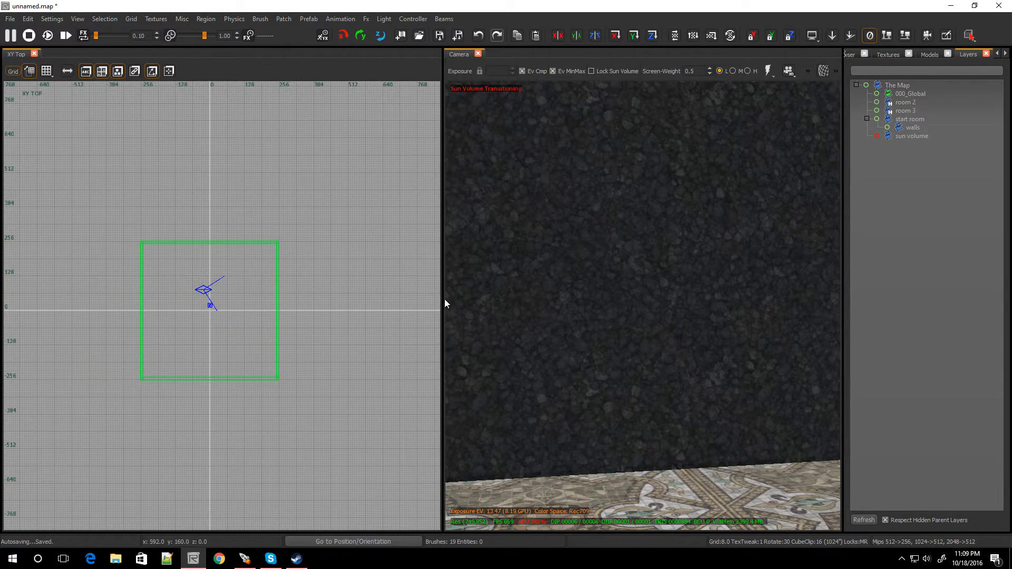
drag(444, 303, 282, 304)
right_click(909, 128)
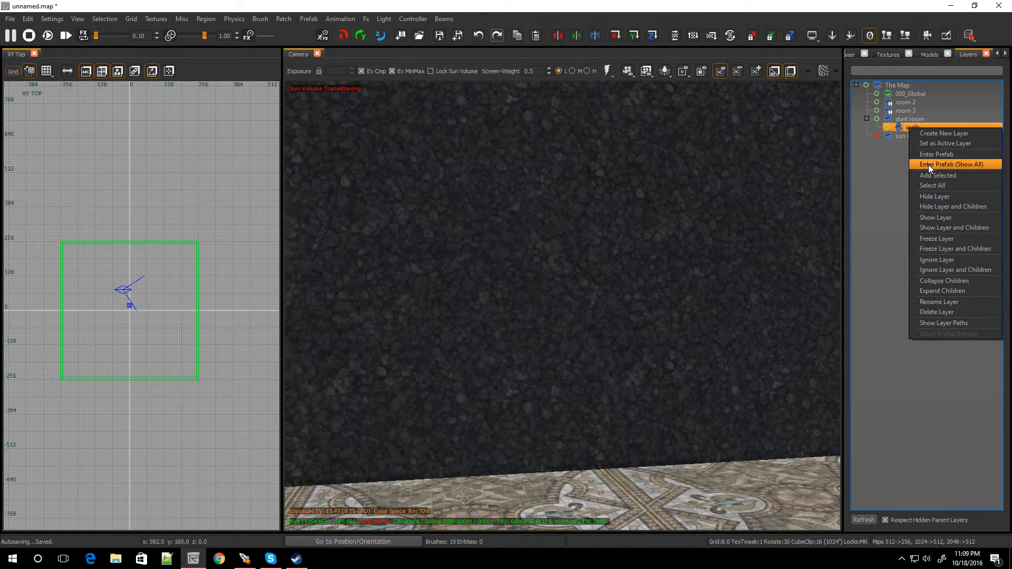
click(929, 185)
right_drag(667, 300, 496, 295)
scroll(672, 302, down, 3)
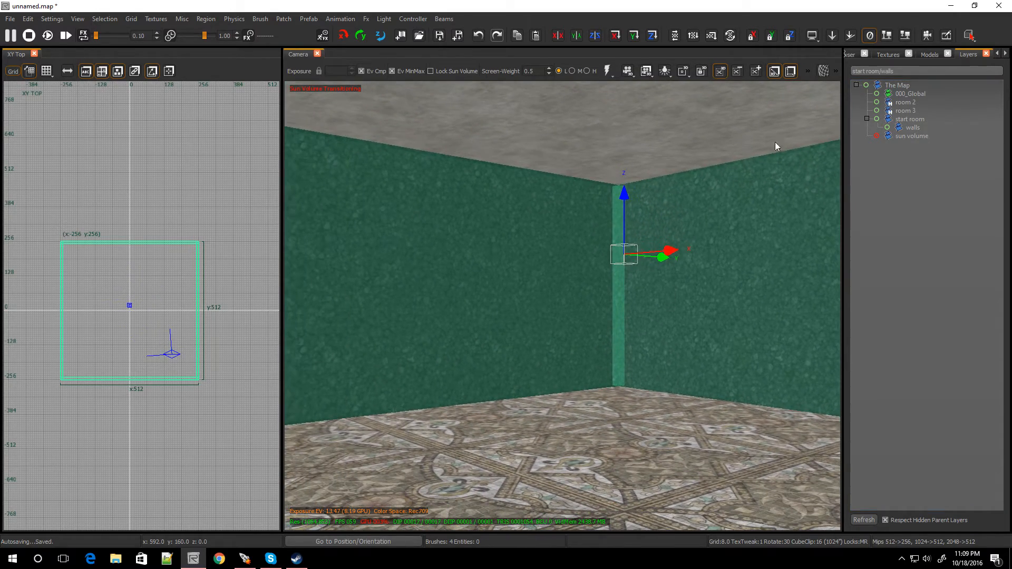
Try the t7_asphalt_damaged texture on the selected walls, replace it with the circle-patterned t7_ceramic_tile texture, and clear the selection
click(888, 54)
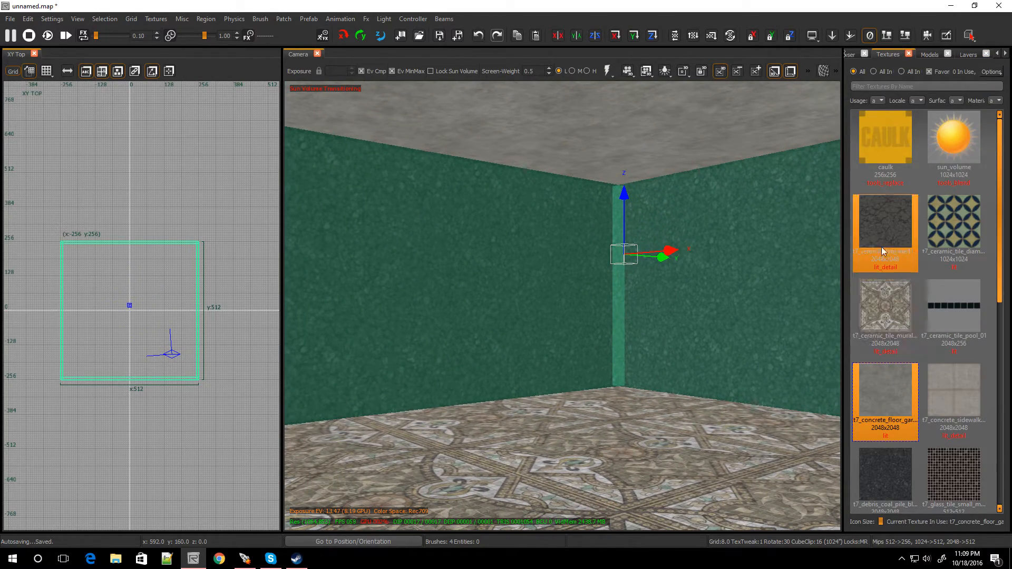
click(878, 223)
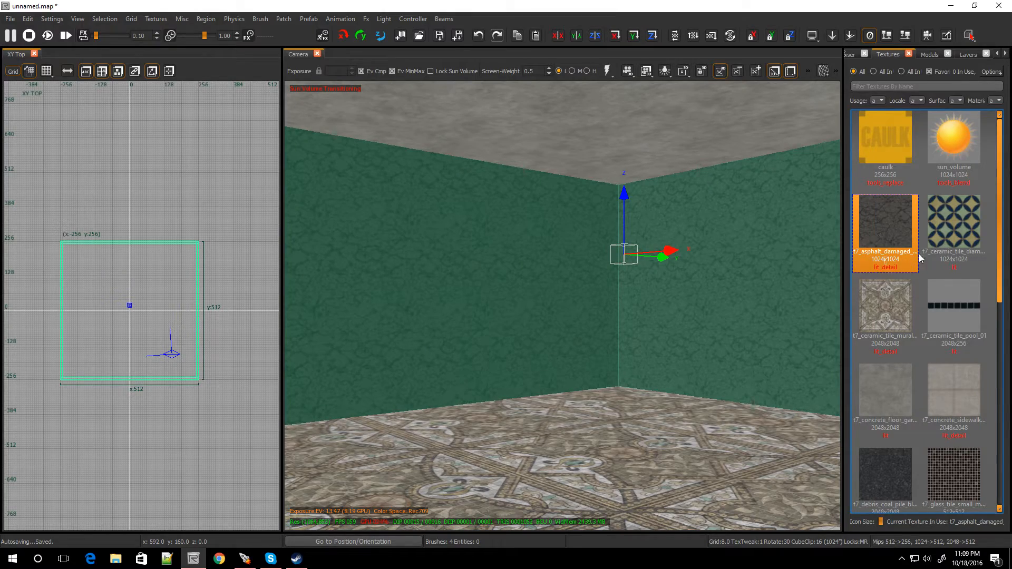
click(938, 228)
right_drag(546, 325, 453, 348)
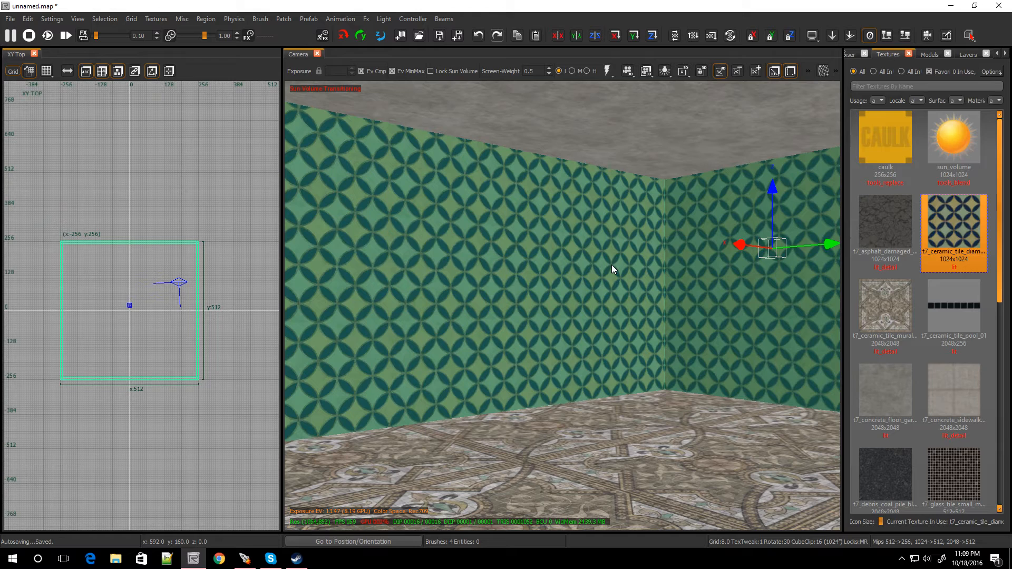
key(Escape)
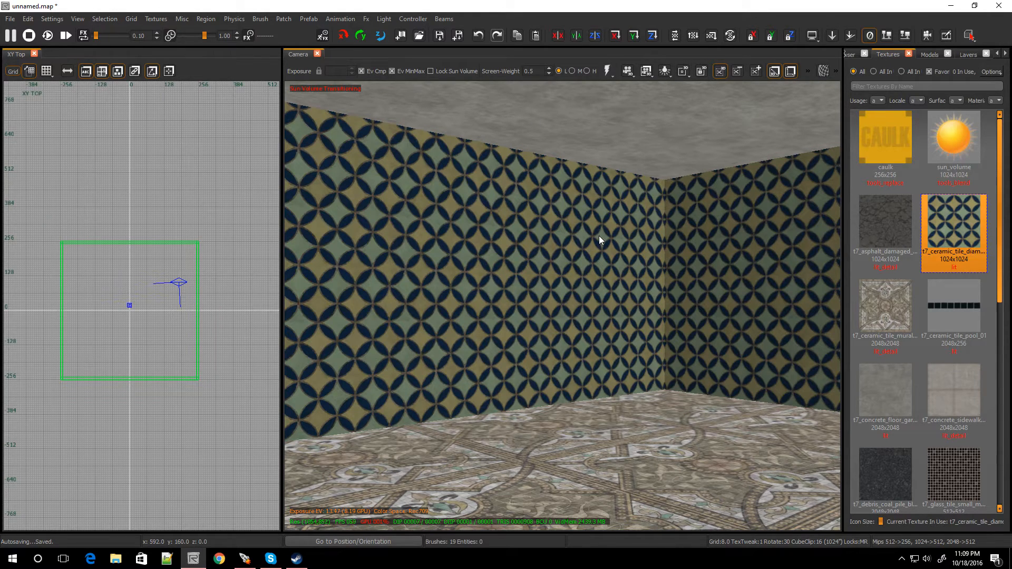
scroll(573, 292, down, 2)
scroll(574, 293, up, 2)
mouse_move(574, 293)
right_down()
mouse_move(622, 284)
mouse_move(572, 293)
right_up()
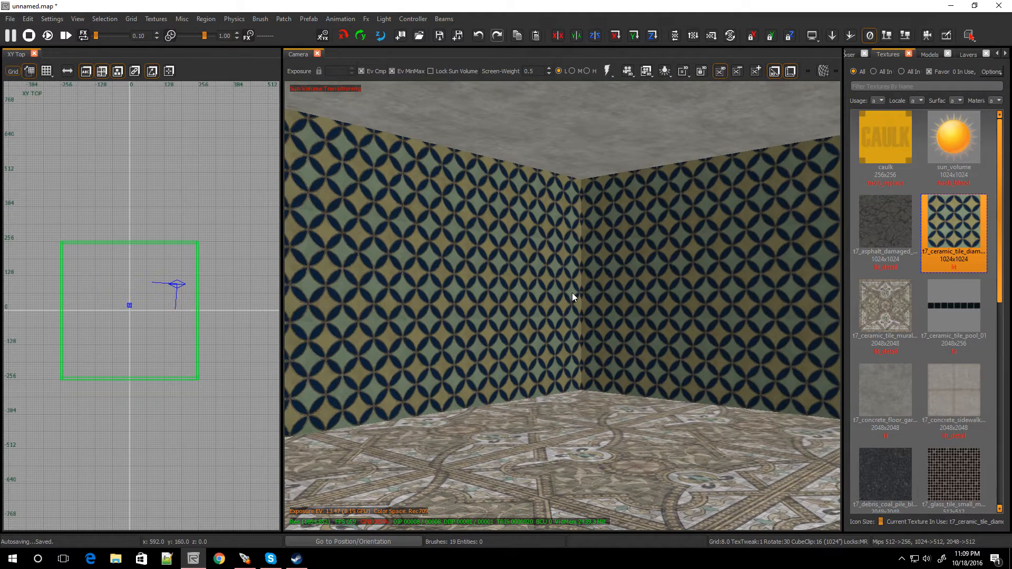
Place a misc_prefab in the start room using dog_spawner.map from the zm_core prefabs folder
right_click(114, 299)
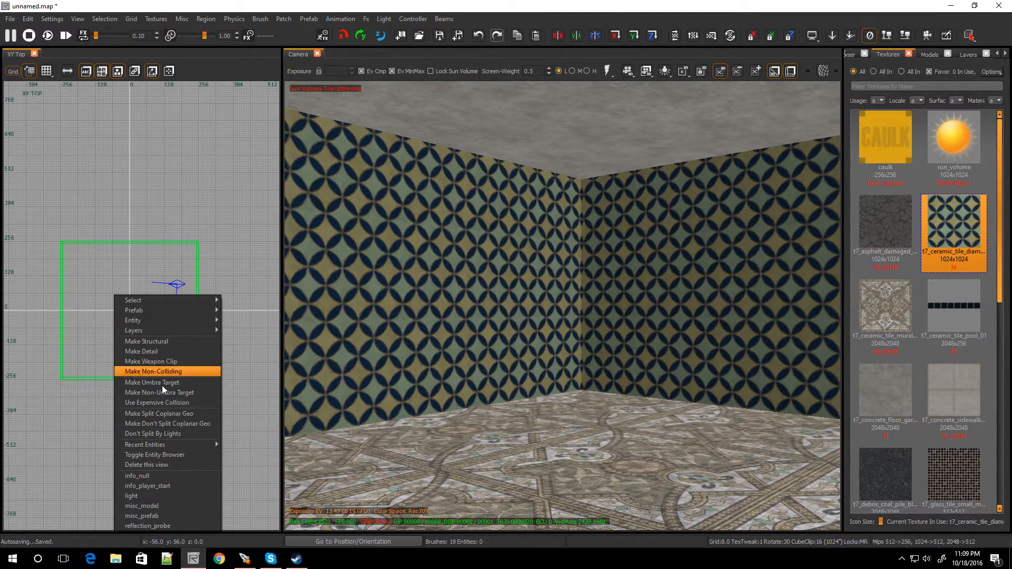
click(176, 507)
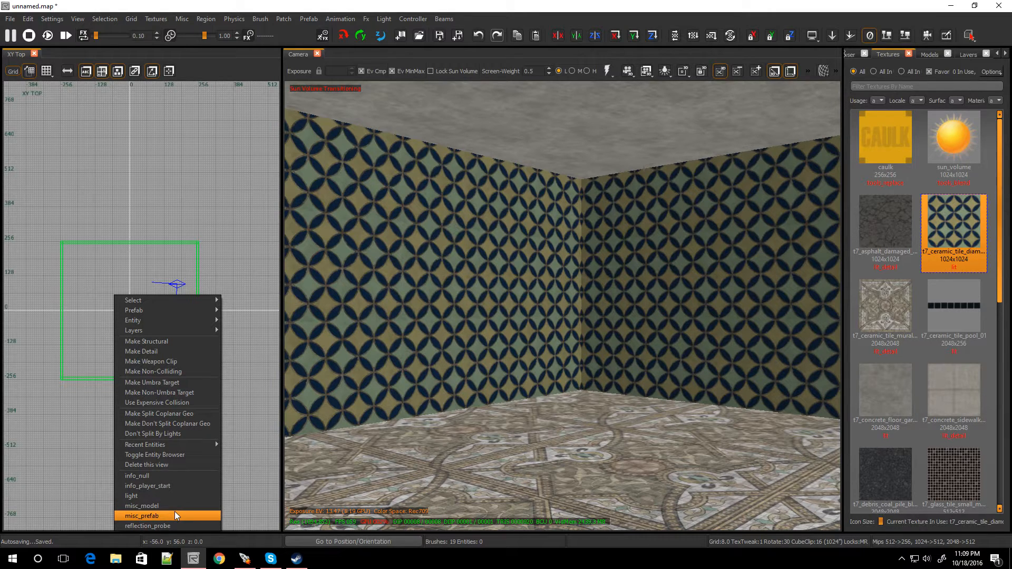
double_click(442, 265)
click(442, 265)
double_click(442, 264)
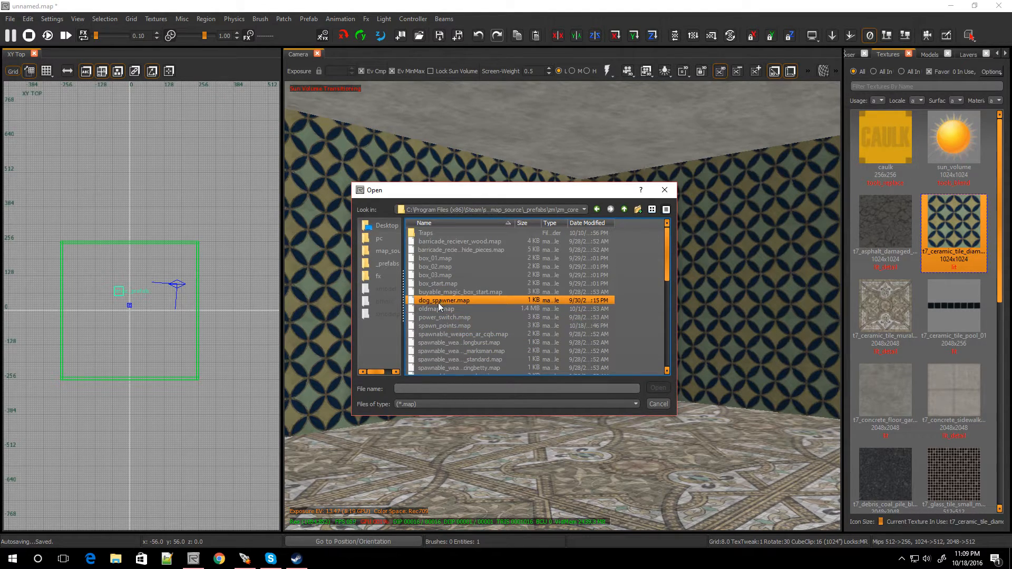
mouse_move(440, 300)
mouse_down()
mouse_move(305, 306)
mouse_move(115, 270)
mouse_move(131, 295)
mouse_move(458, 296)
mouse_up()
double_click(456, 298)
mouse_move(592, 339)
right_down()
mouse_move(701, 311)
mouse_move(648, 342)
mouse_move(716, 300)
right_up()
mouse_move(562, 306)
right_down()
mouse_move(665, 317)
mouse_move(633, 380)
mouse_move(616, 332)
mouse_move(580, 338)
mouse_move(664, 348)
right_up()
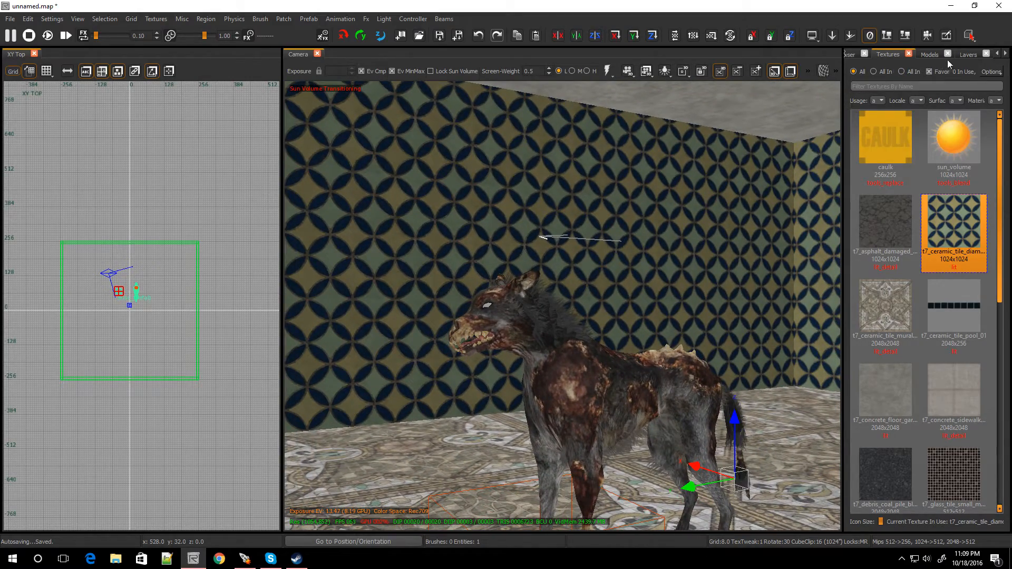
Create a new layer named "doggy" directly under The Map
click(964, 55)
click(917, 145)
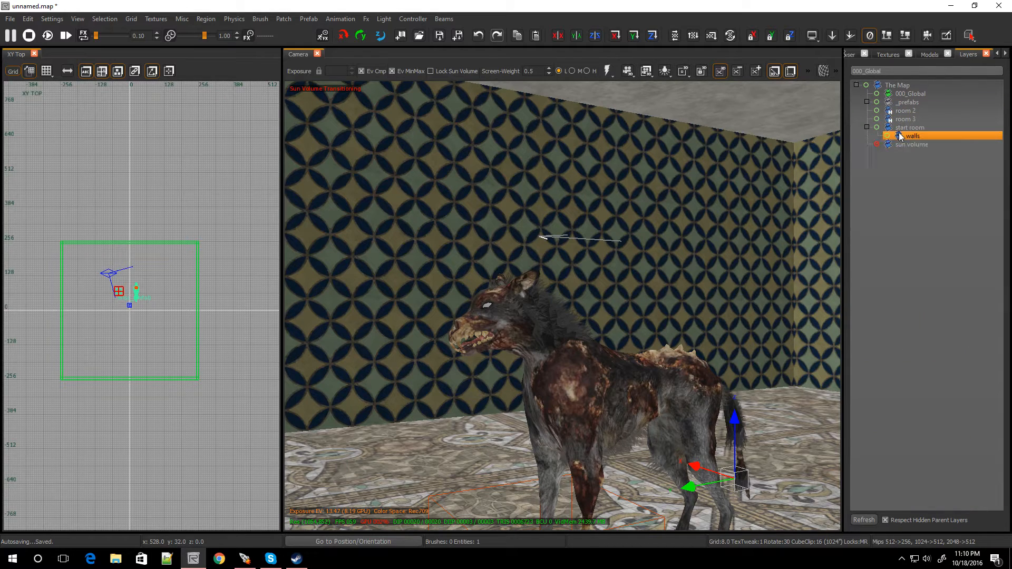
right_click(899, 86)
click(914, 88)
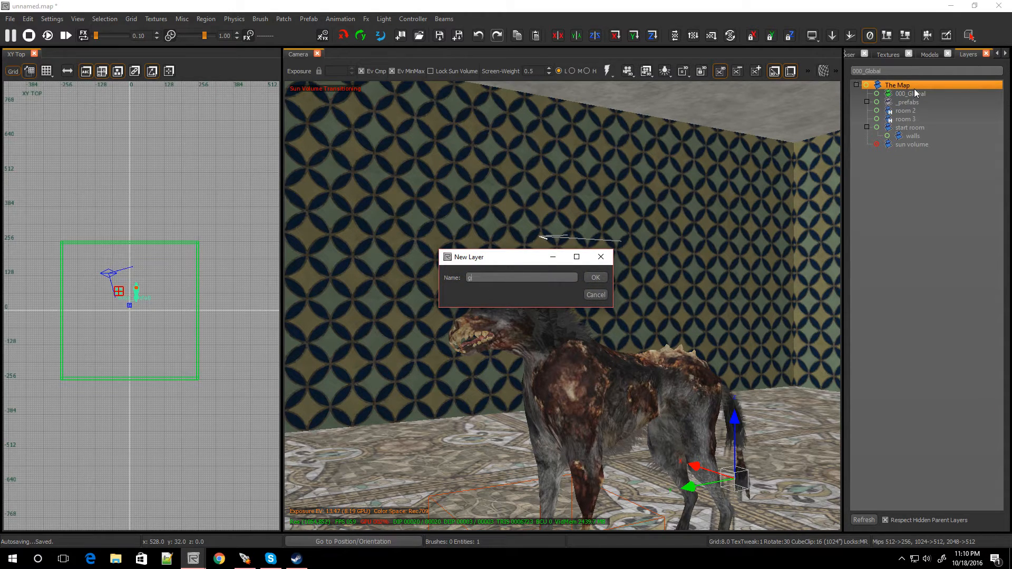
text(doggy)
key(Return)
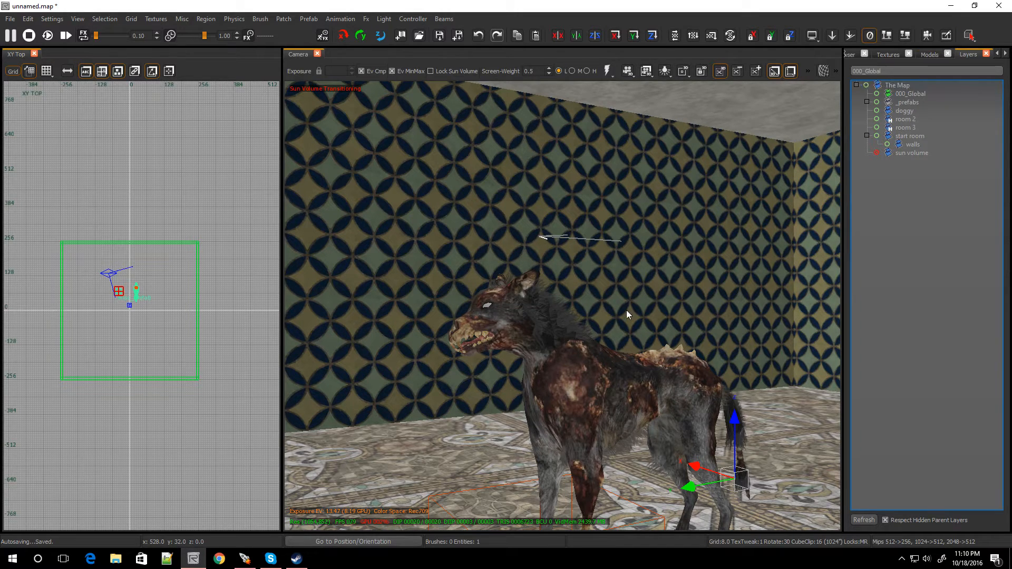
Select the dog spawner prefab in the camera view and add it to the doggy layer
key(Escape)
shift+click(569, 377)
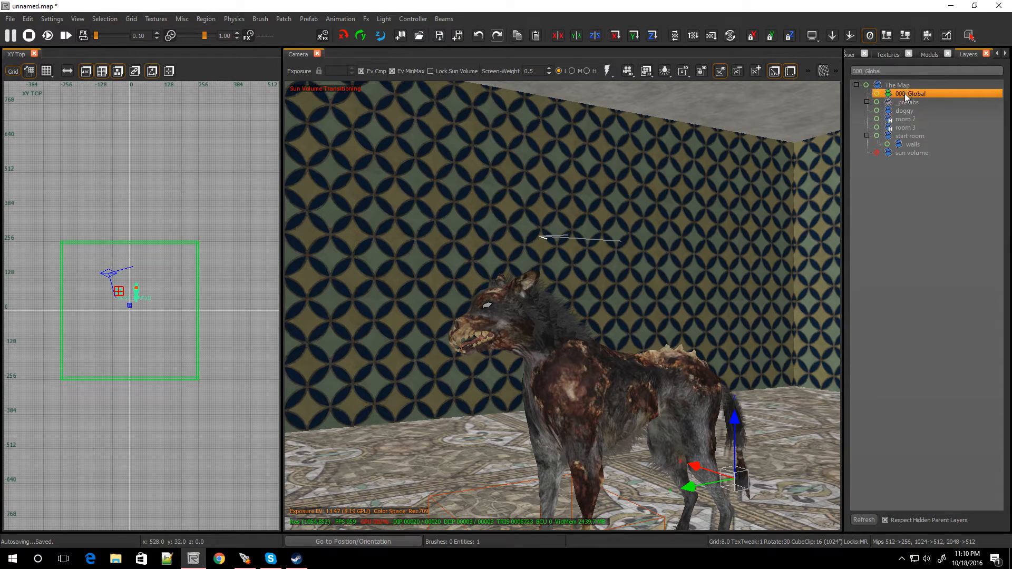
right_click(909, 112)
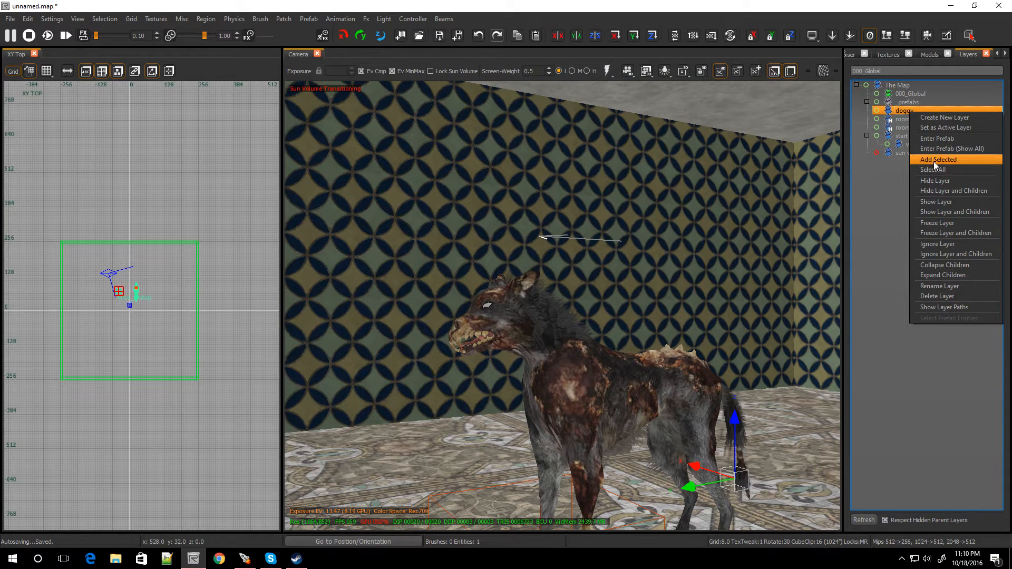
click(934, 161)
Hide the doggy layer with the selection cleared, and show it again to check its contents
click(888, 110)
key(Escape)
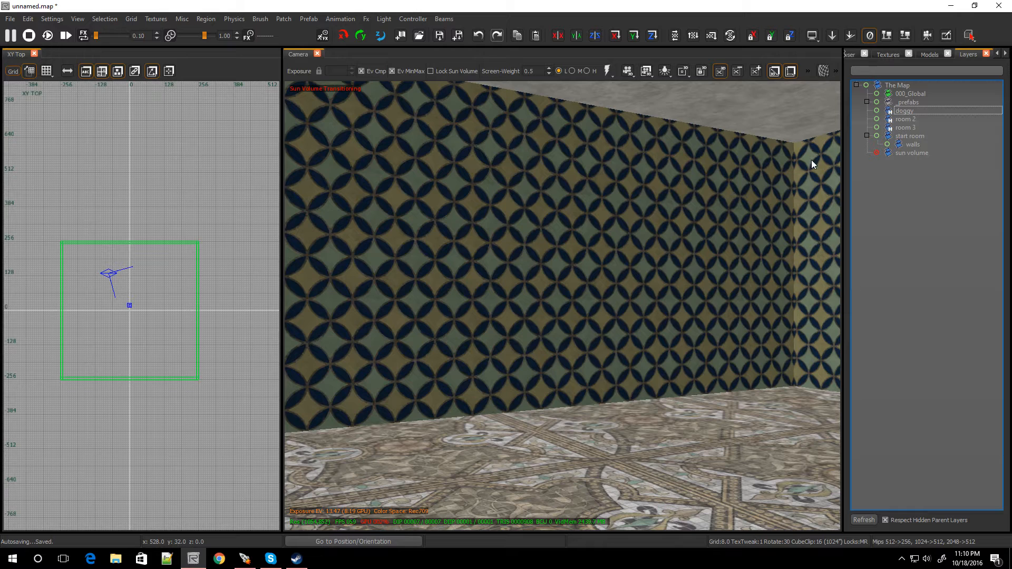
click(890, 111)
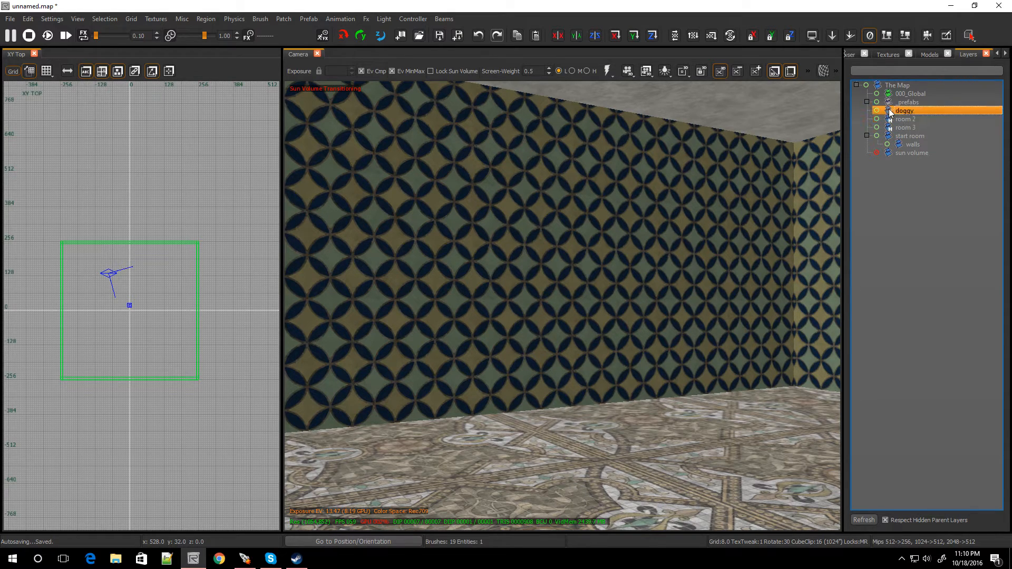
click(877, 119)
click(878, 112)
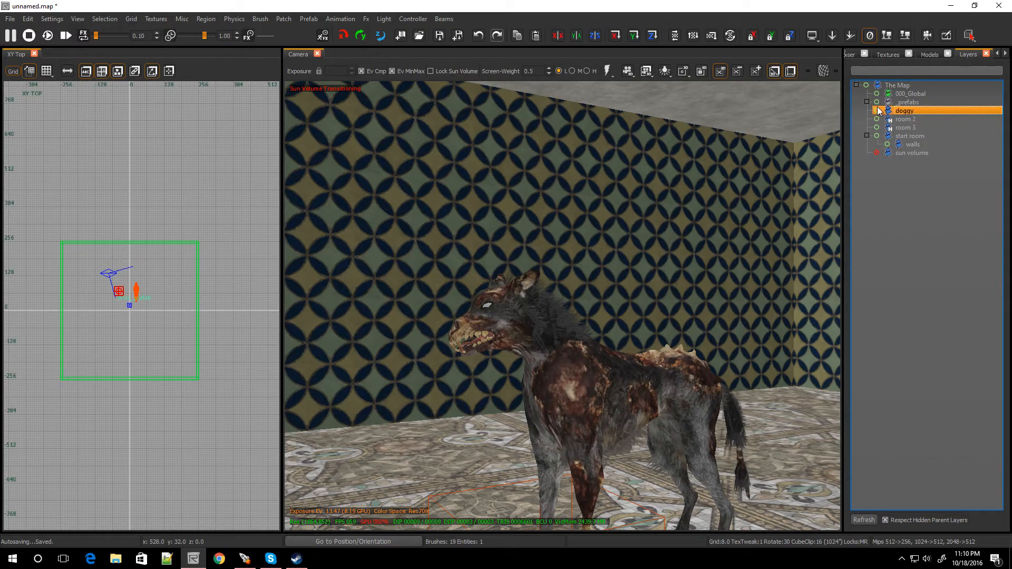
Switch the doggy layer's status marker to red, view the dog in the room, and switch the marker back to green
click(877, 110)
right_drag(604, 262, 655, 337)
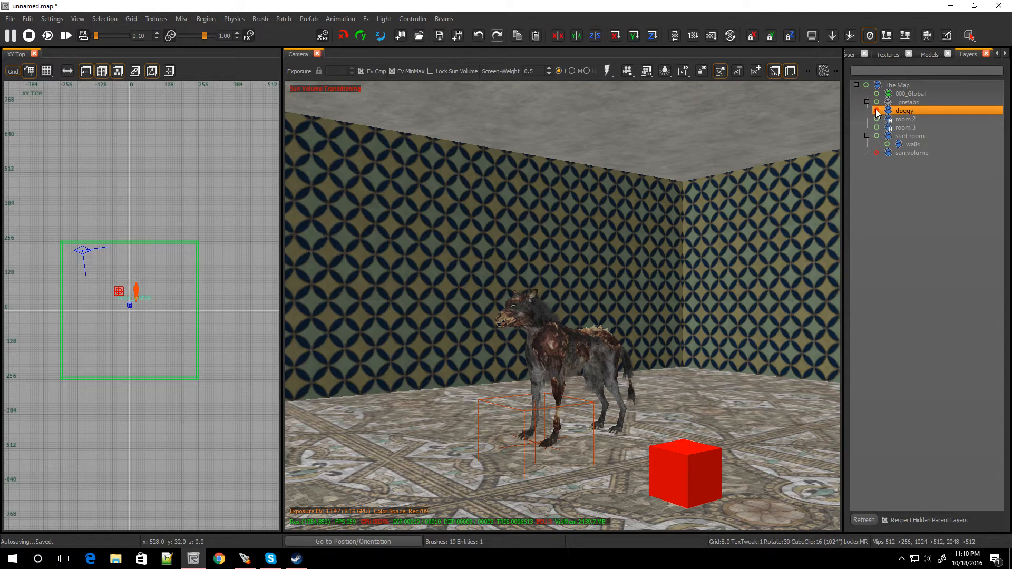
click(877, 110)
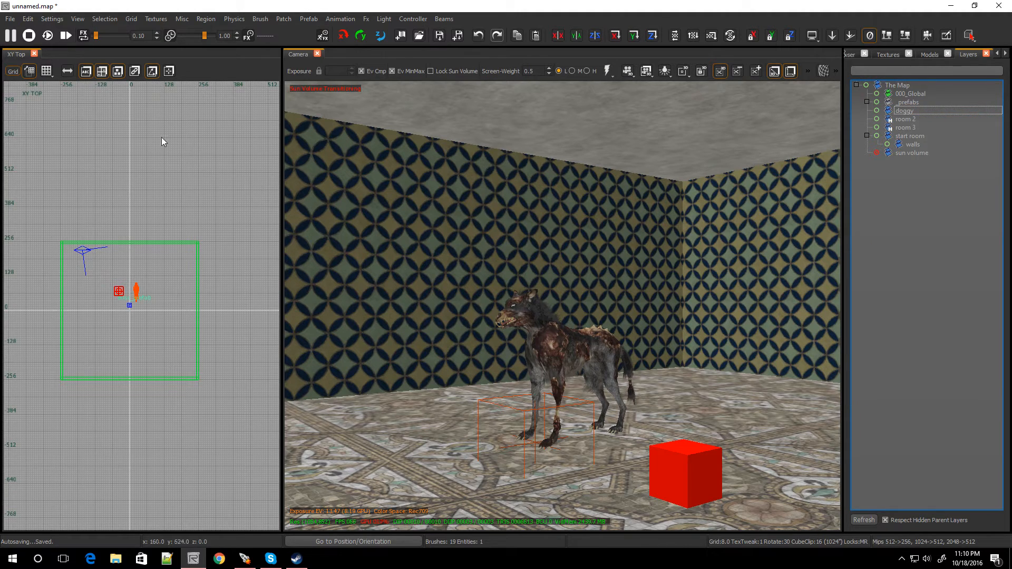
right_drag(540, 284, 540, 283)
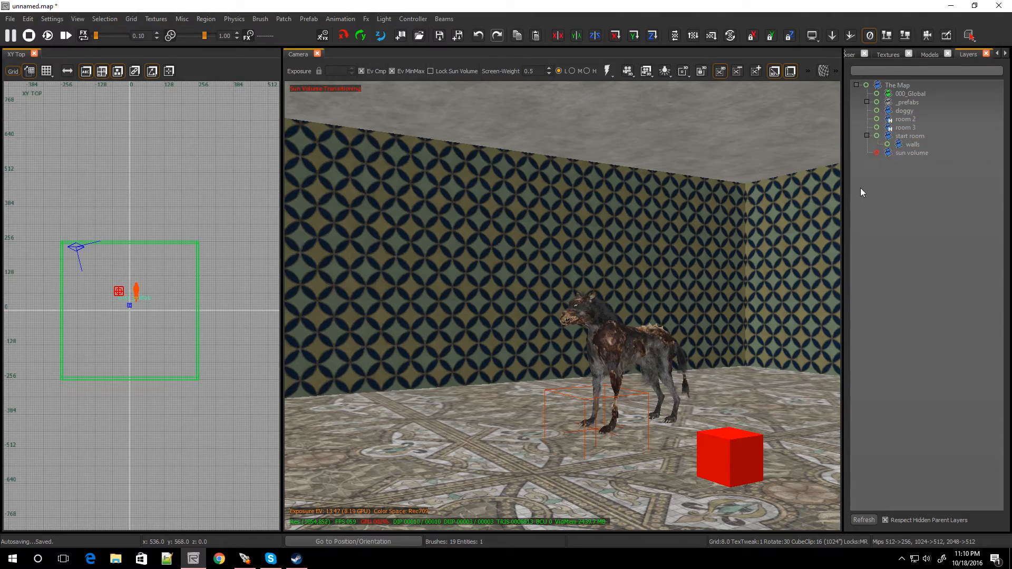
right_drag(628, 246, 629, 248)
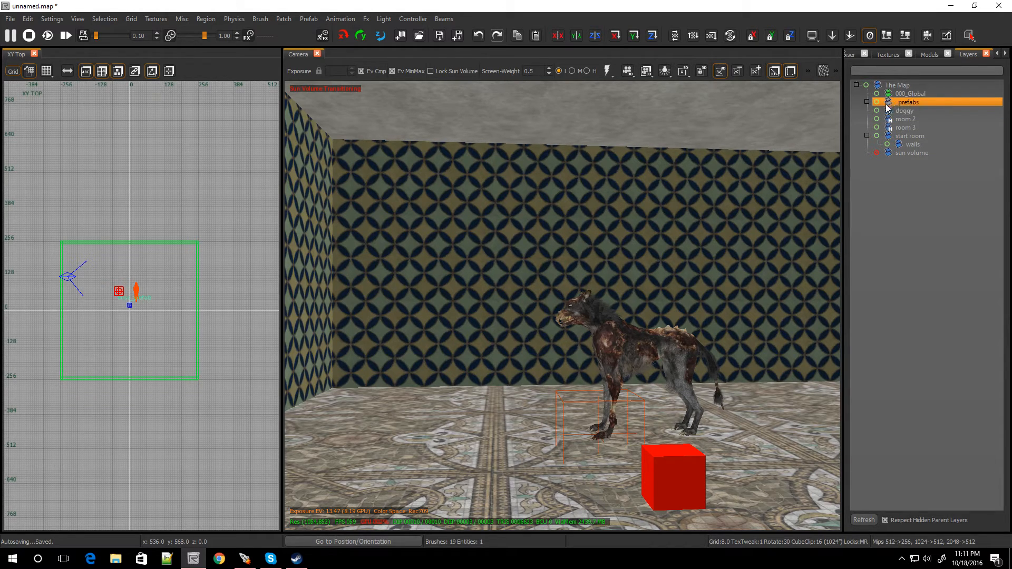
Expand the _prefabs layer, hide the dog_spawner.map prefab layer inside it, and show that layer again
click(865, 101)
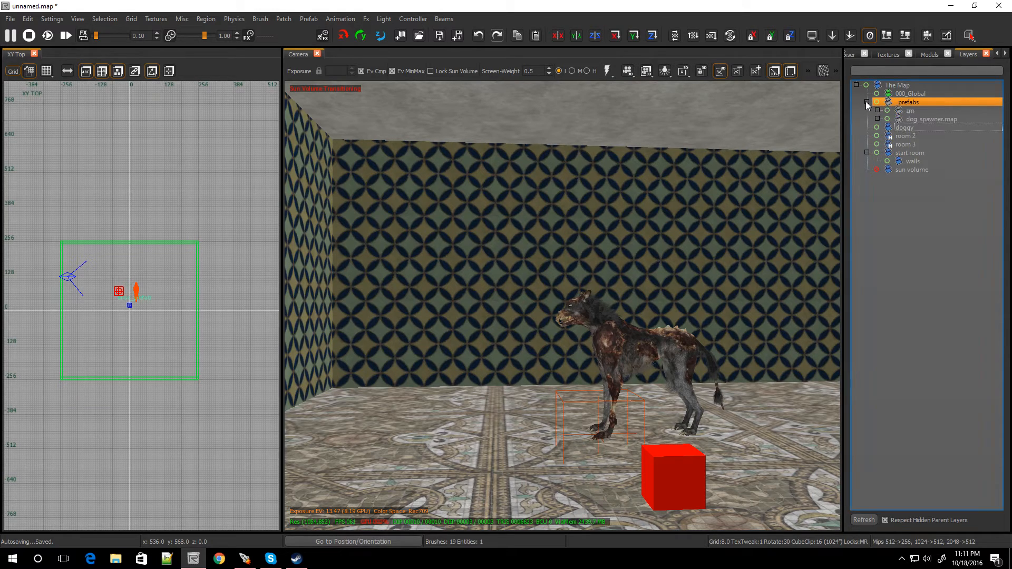
click(913, 117)
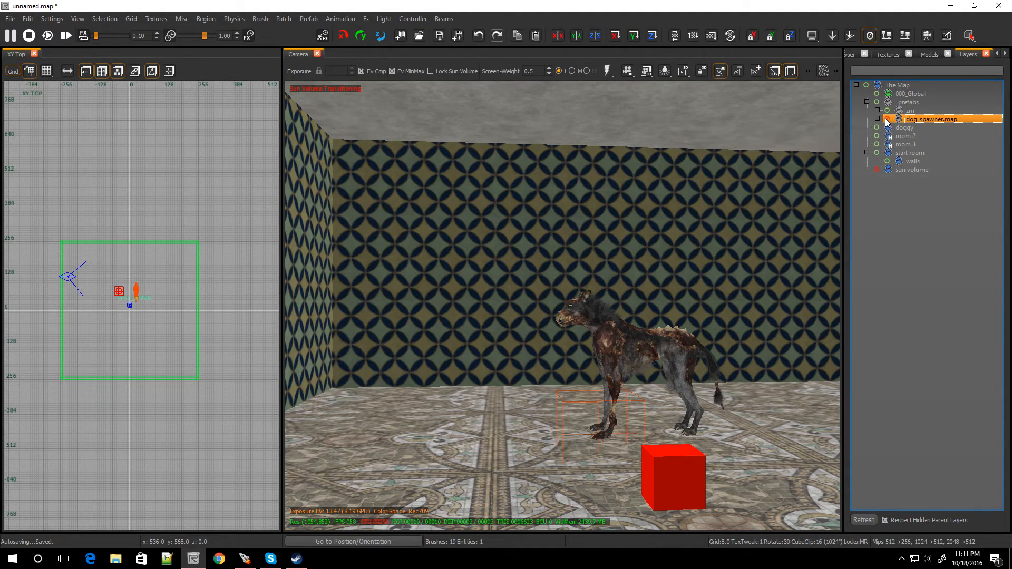
click(887, 120)
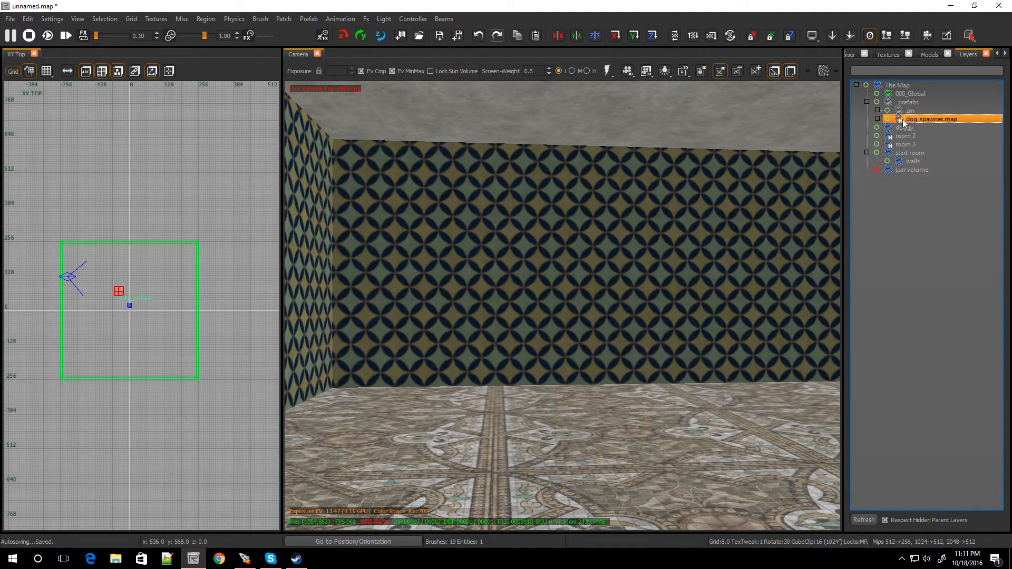
click(902, 119)
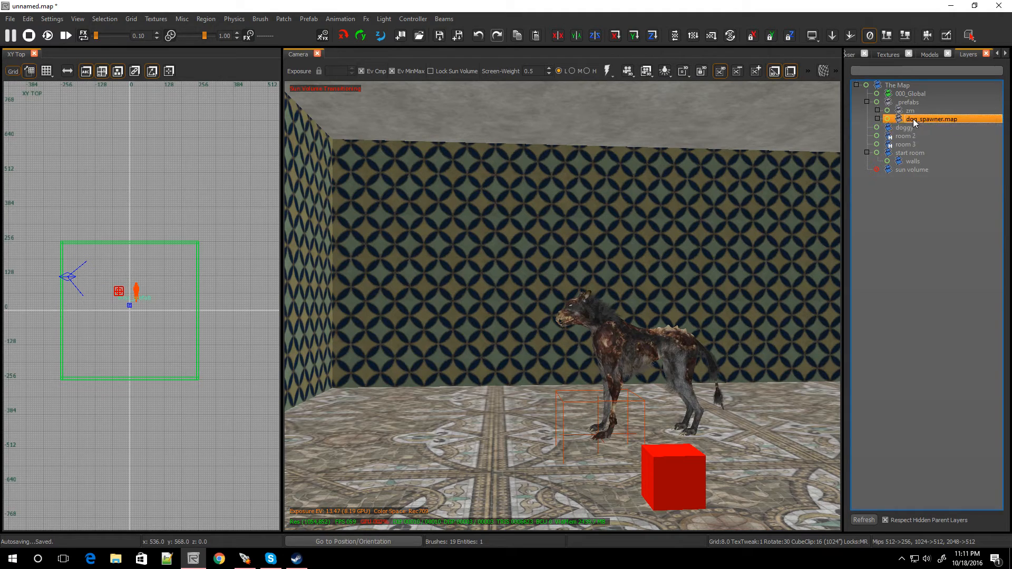
Enter the dog_spawner.map prefab, move its red cube along the Y axis toward the front of the dog, and clear the selection
right_click(913, 119)
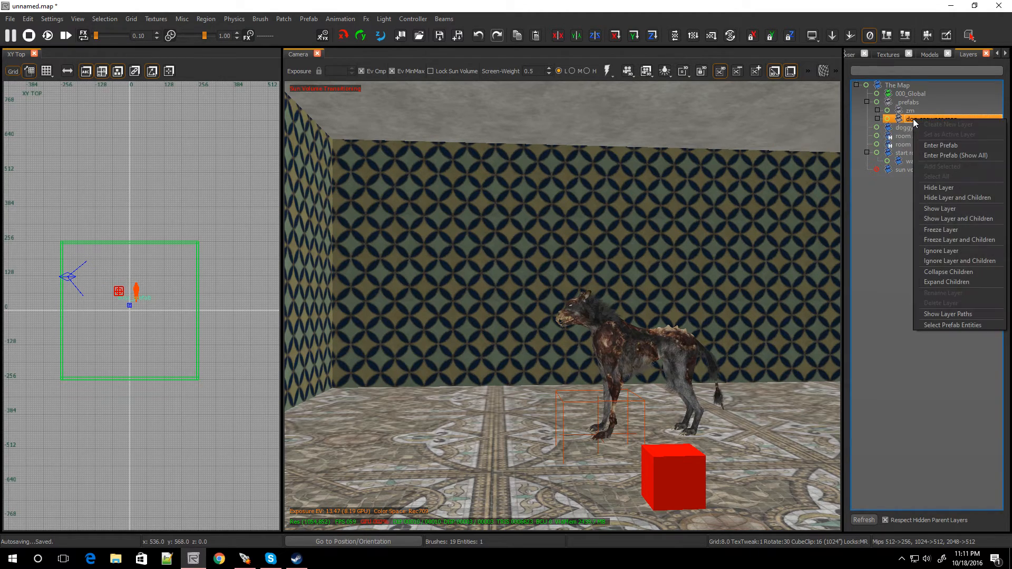
click(937, 146)
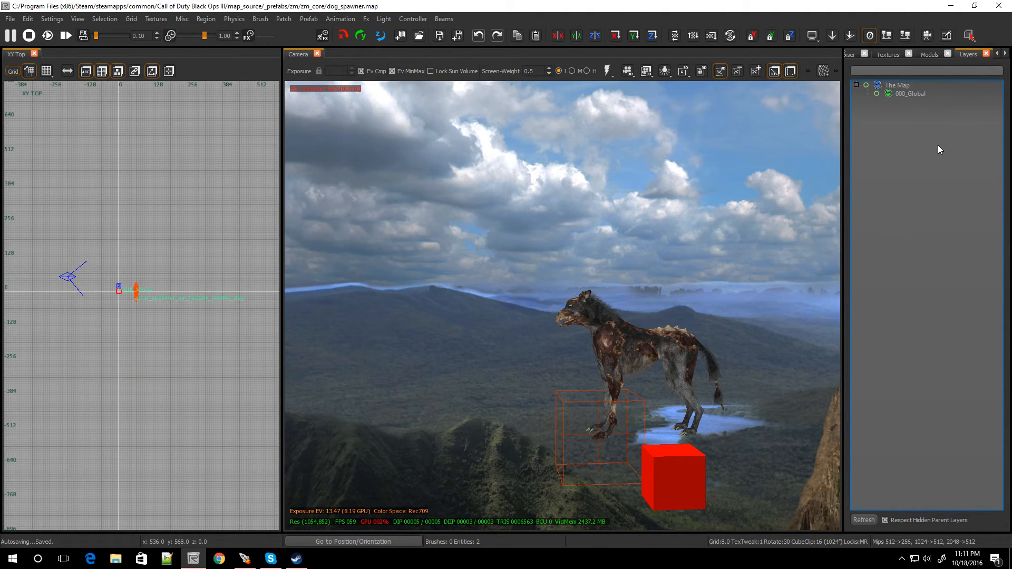
click(668, 465)
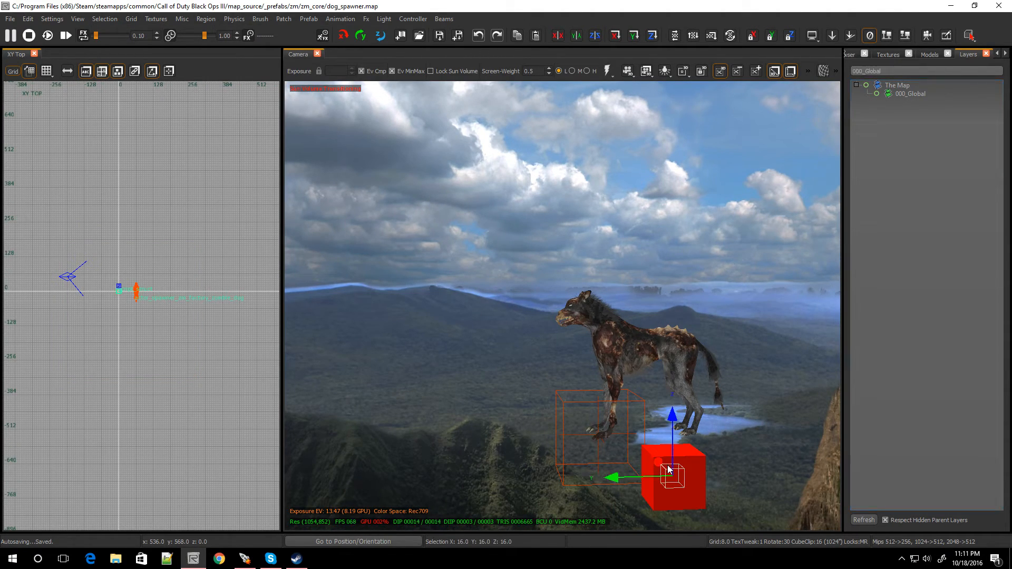
drag(608, 476, 492, 462)
key(Escape)
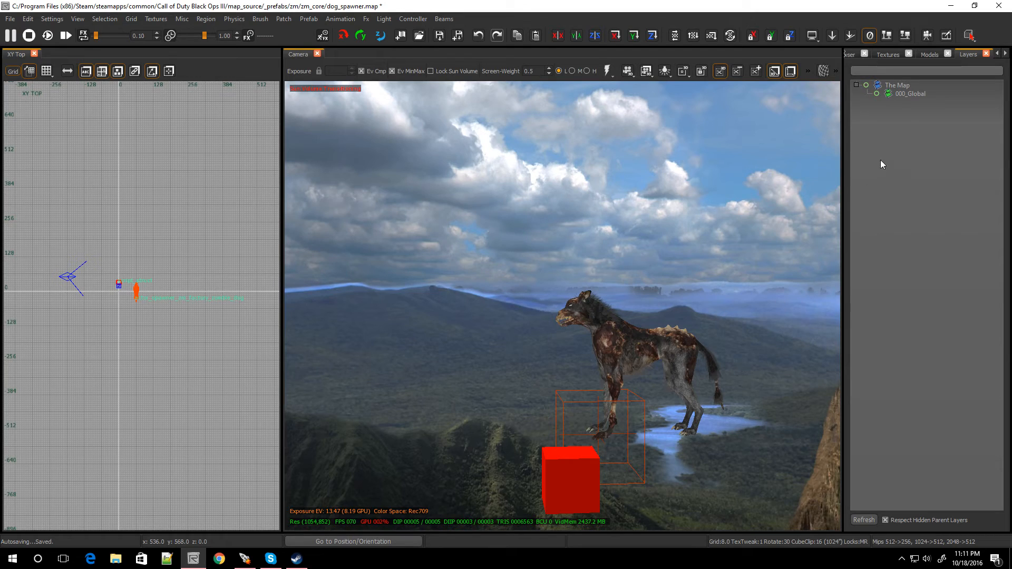
Inspect the prefab's own layer tree by selecting 000_Global and The Map, and collapse The Map
click(885, 94)
click(896, 85)
click(856, 85)
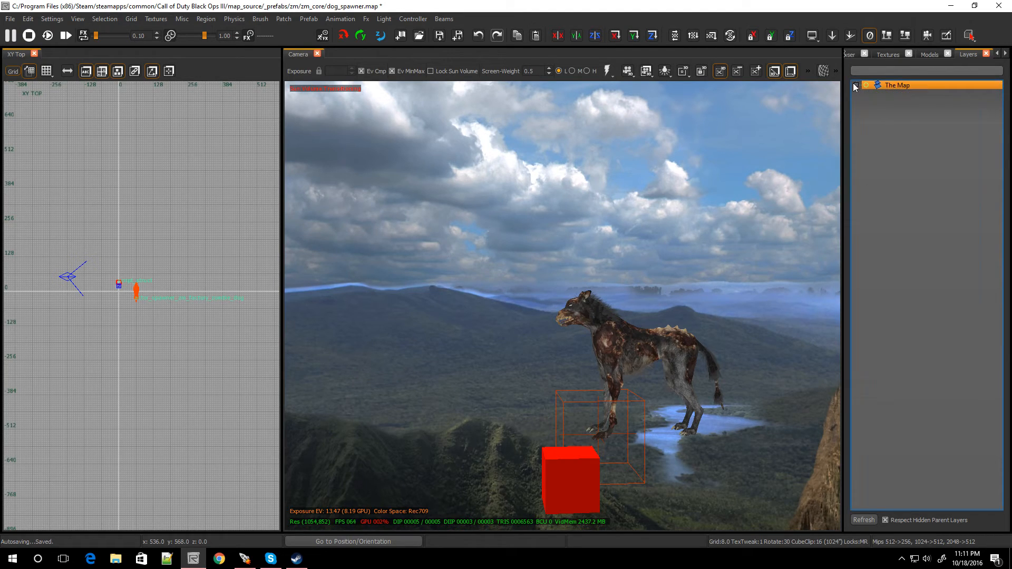
click(856, 85)
click(856, 85)
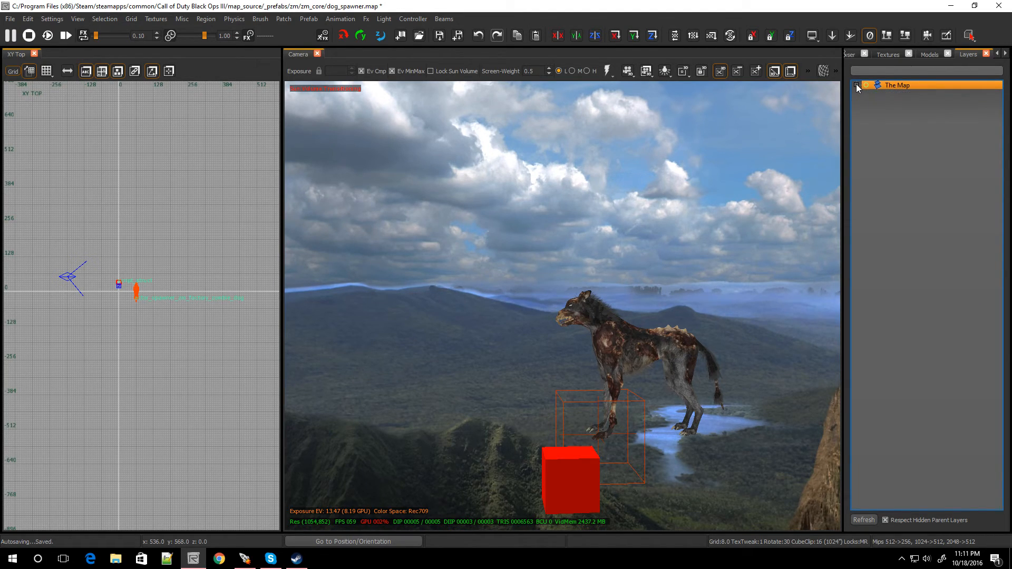